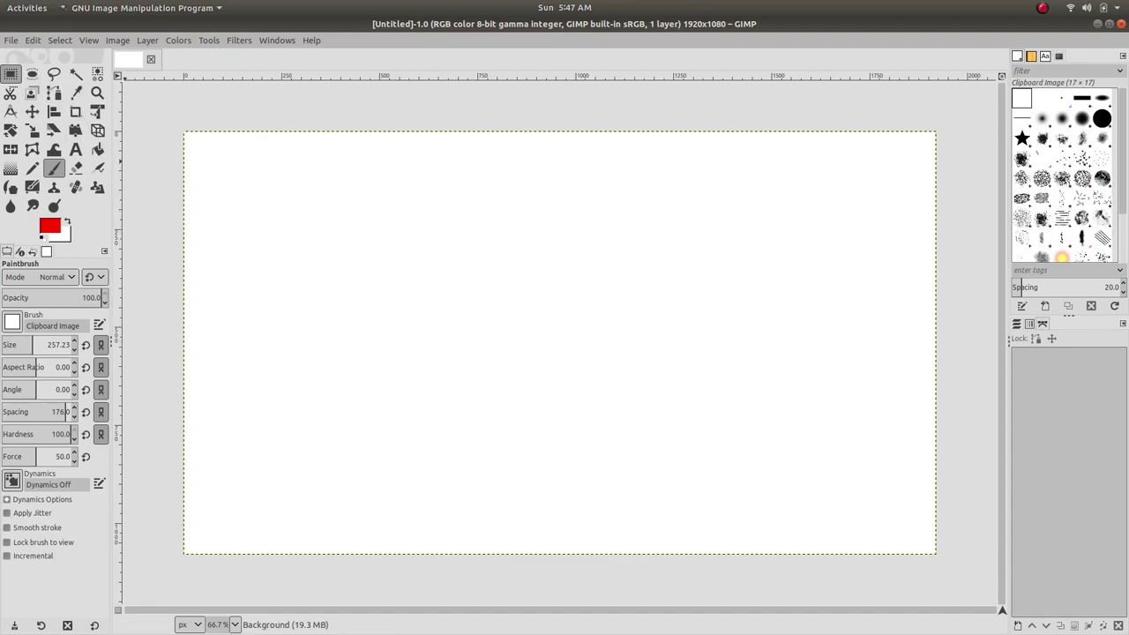
Make a narrow vertical rectangular selection about 42 by 213 px in the left half of the canvas.
click(9, 73)
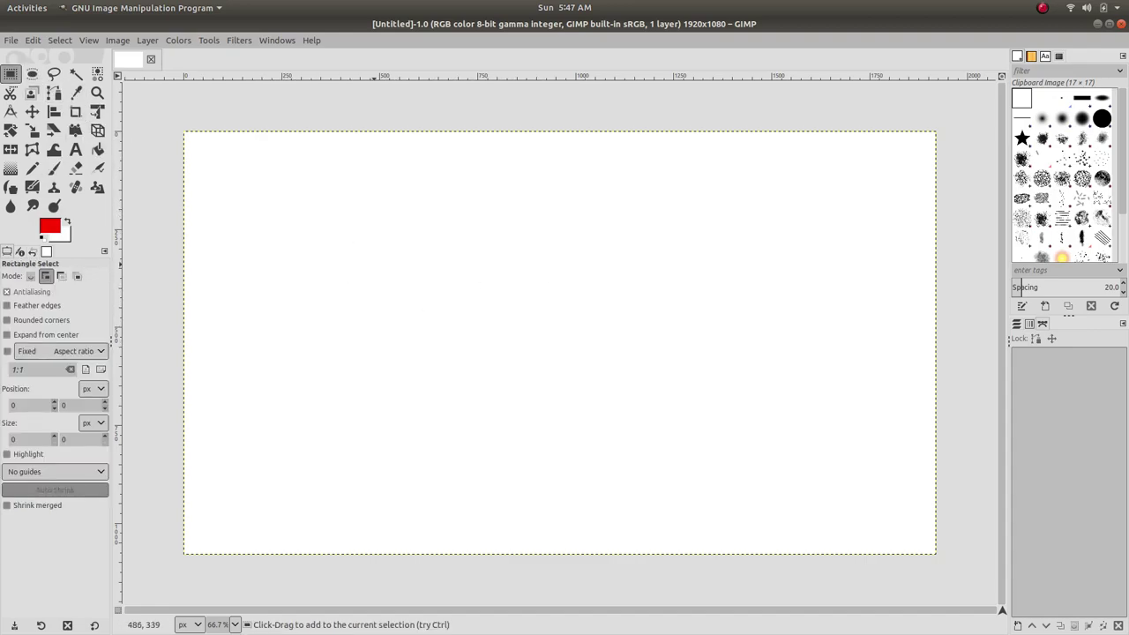
drag(374, 263, 391, 348)
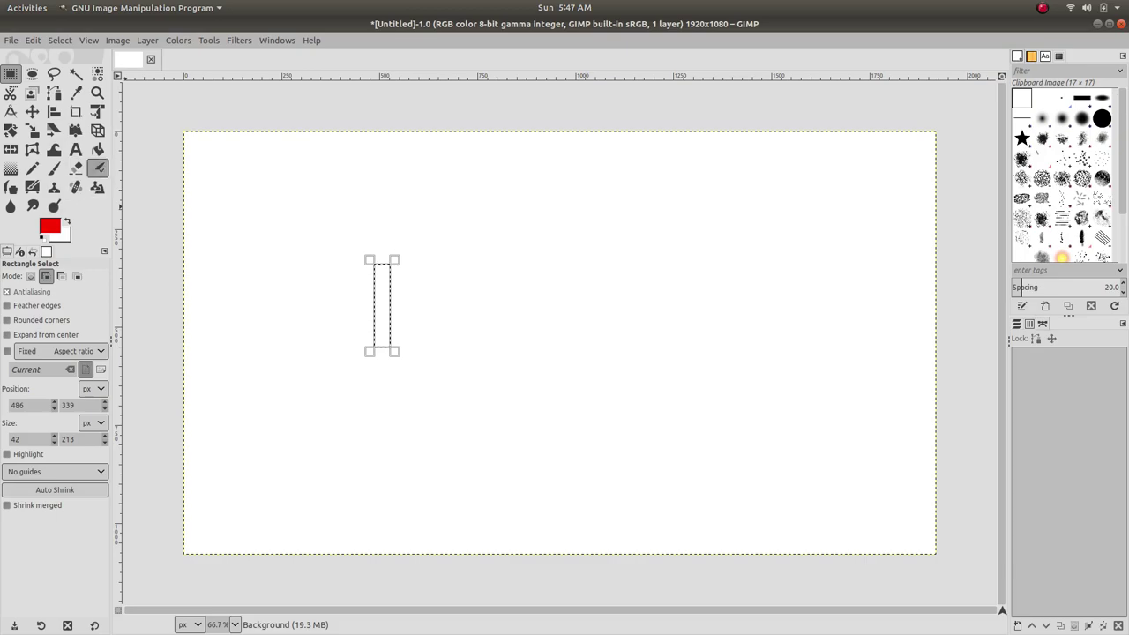
Change the foreground color from red to a medium violet-blue.
click(51, 226)
drag(79, 137, 59, 107)
click(105, 138)
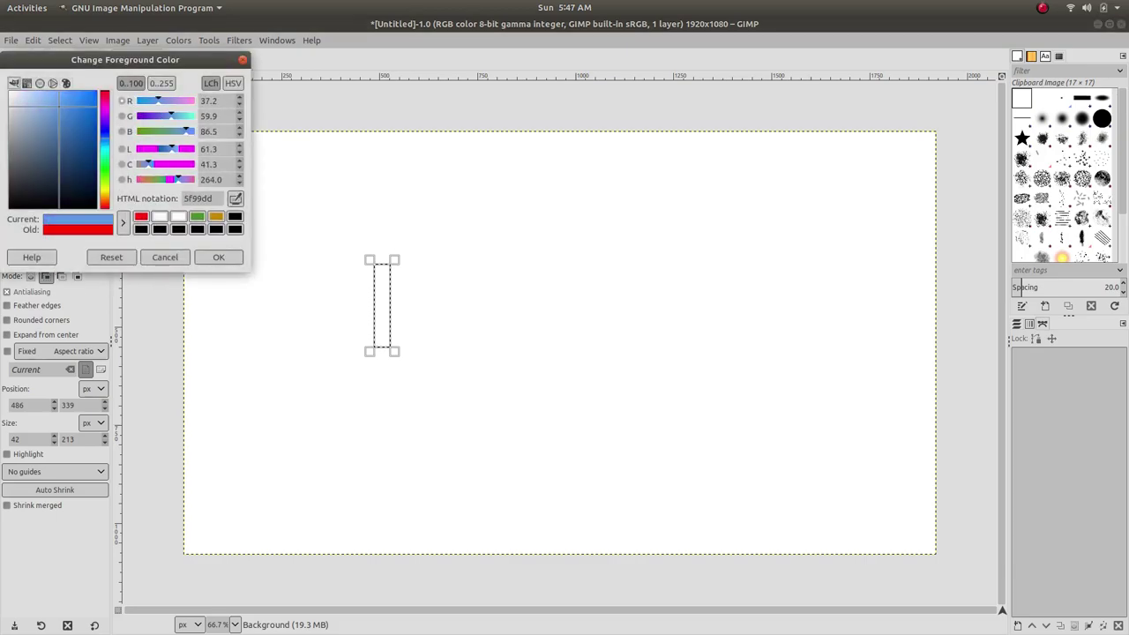
drag(105, 139, 105, 132)
click(217, 257)
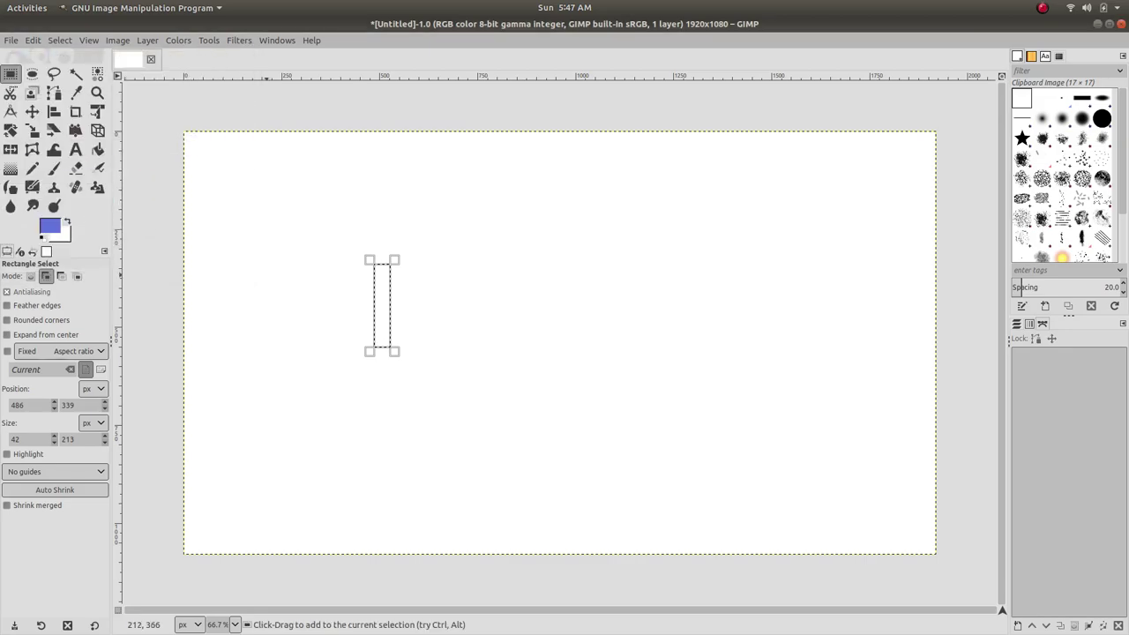
Bucket-fill the narrow rectangular selection with the foreground color instead of the Pine pattern.
click(384, 303)
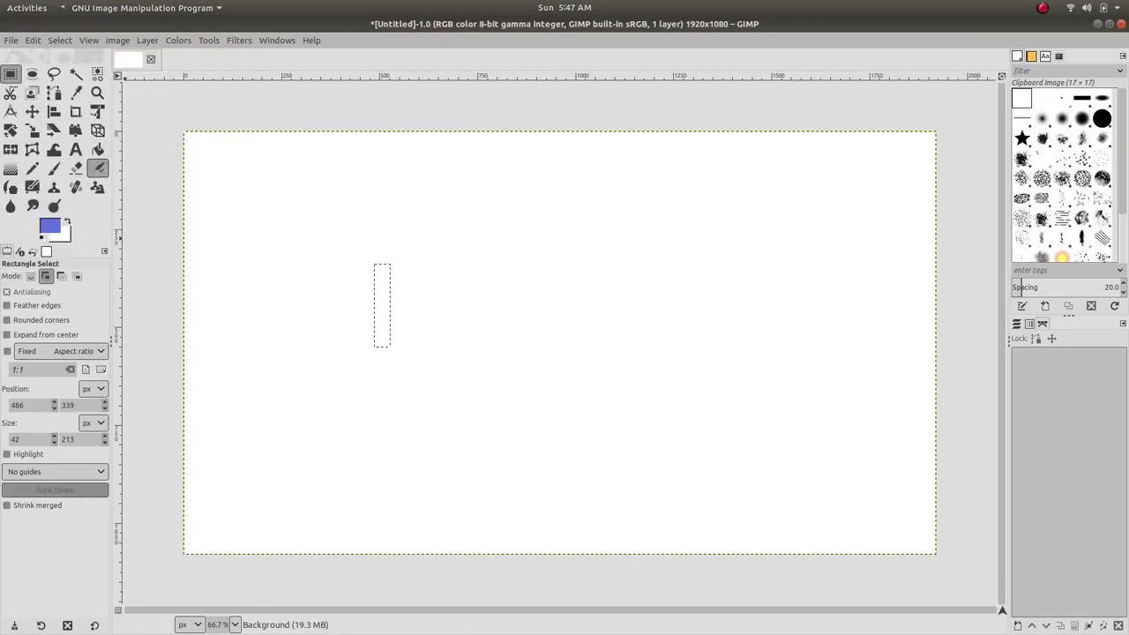
click(97, 149)
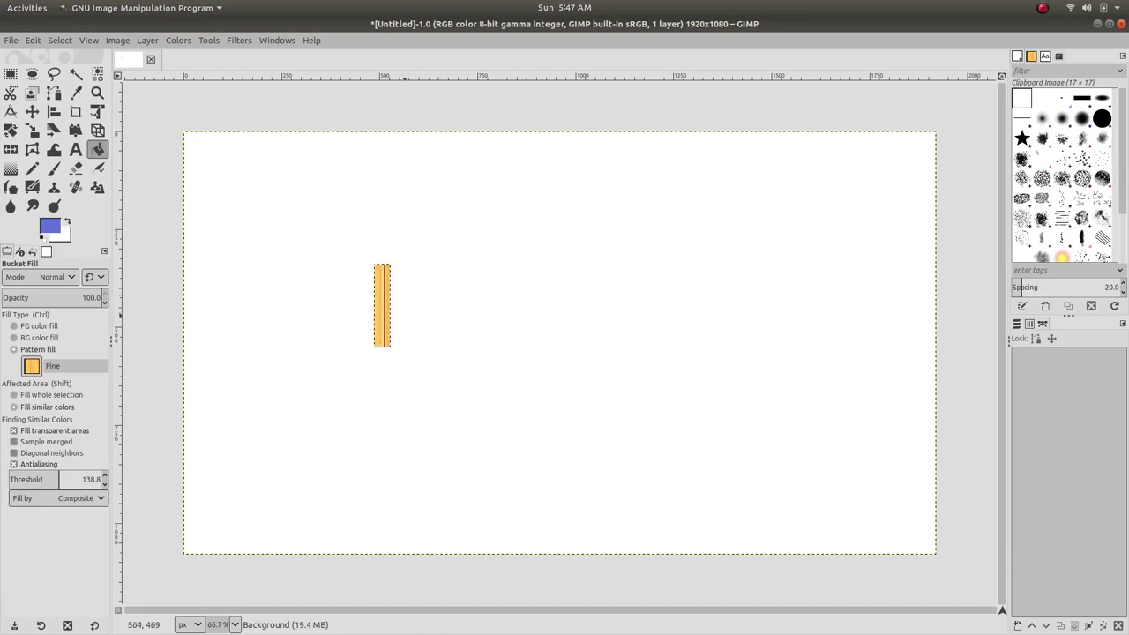
click(31, 365)
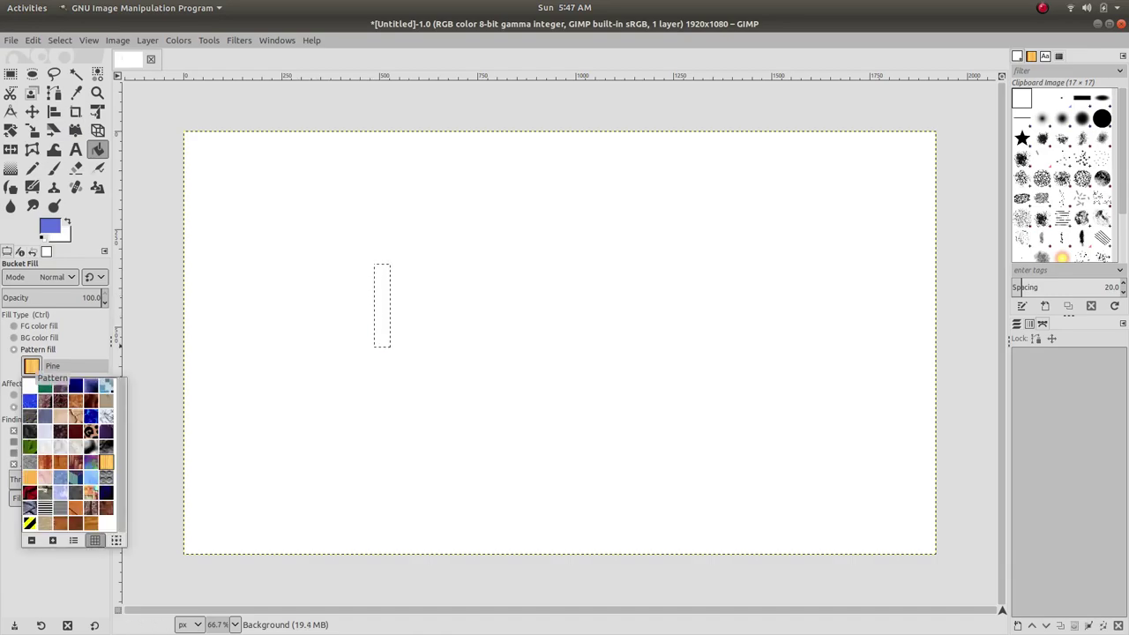
click(39, 338)
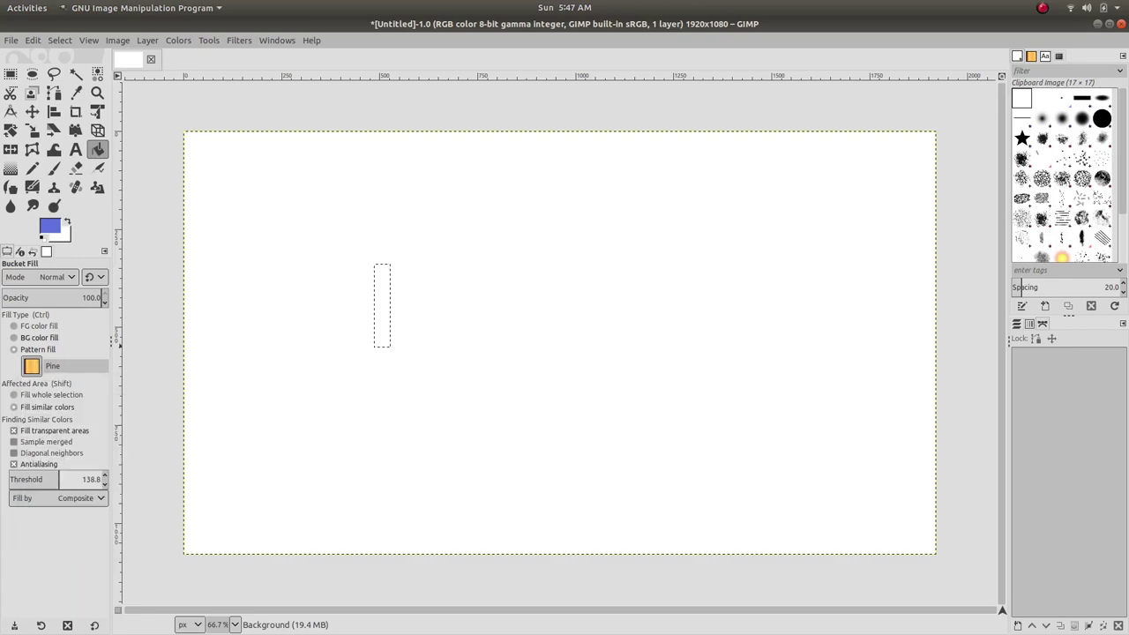
click(39, 325)
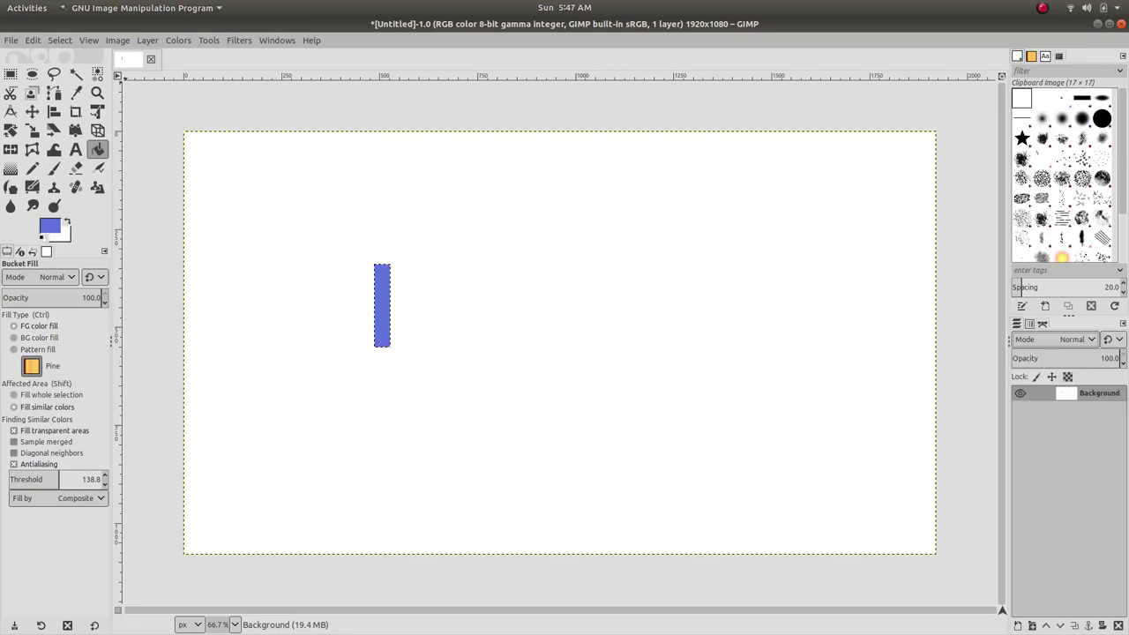
Copy the visible pixels of the selected blue bar to the clipboard and activate the Paintbrush with the clipboard image as its brush.
click(32, 40)
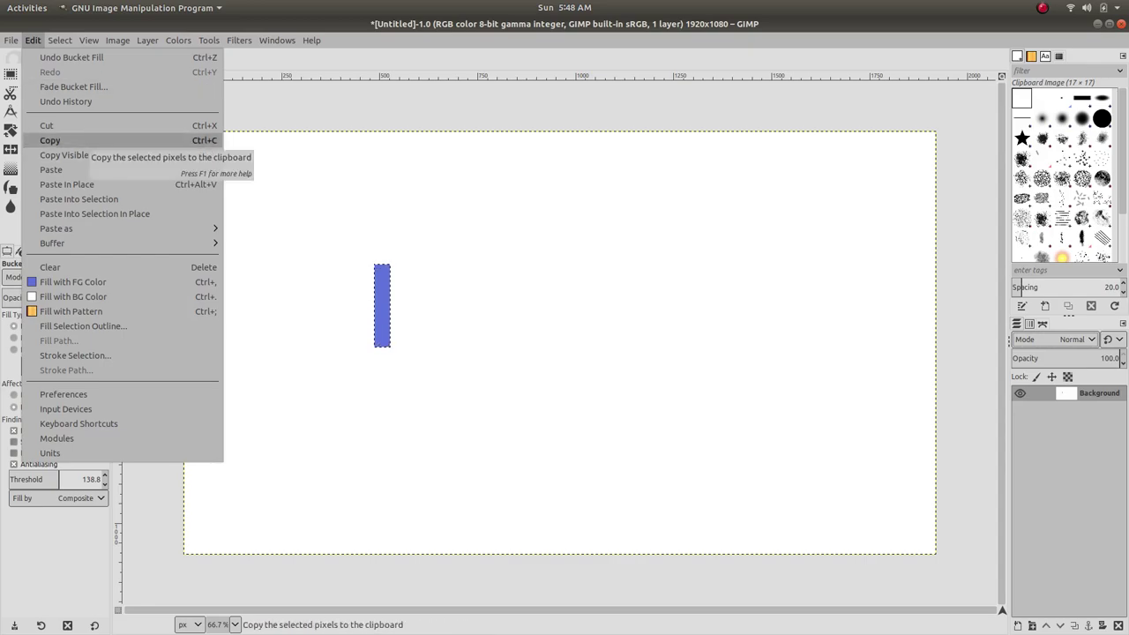
click(63, 155)
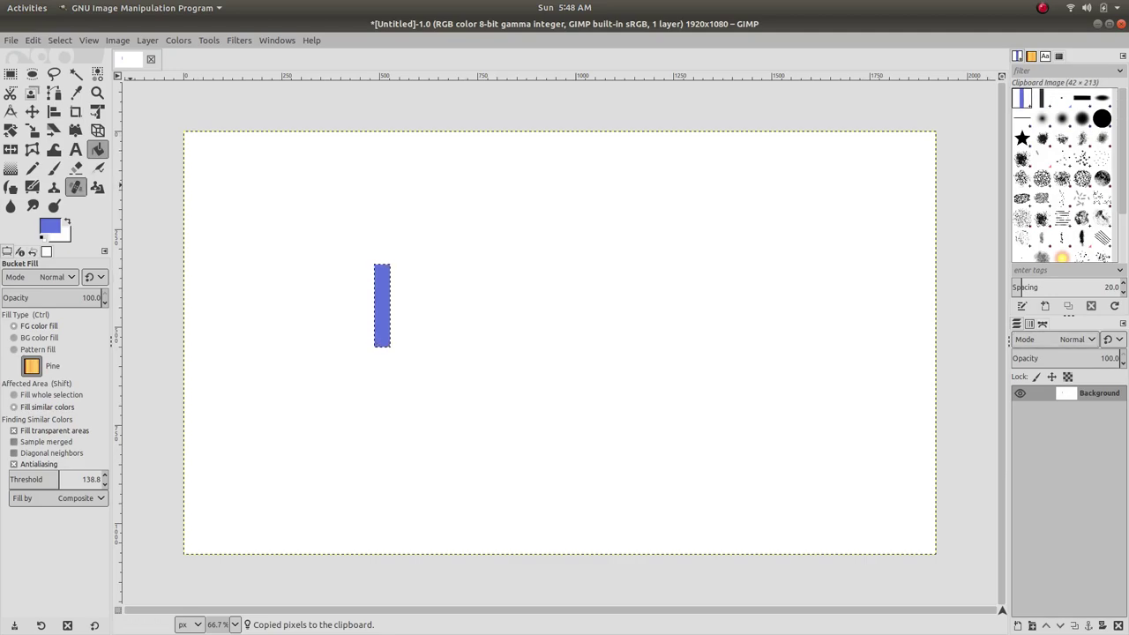
click(53, 168)
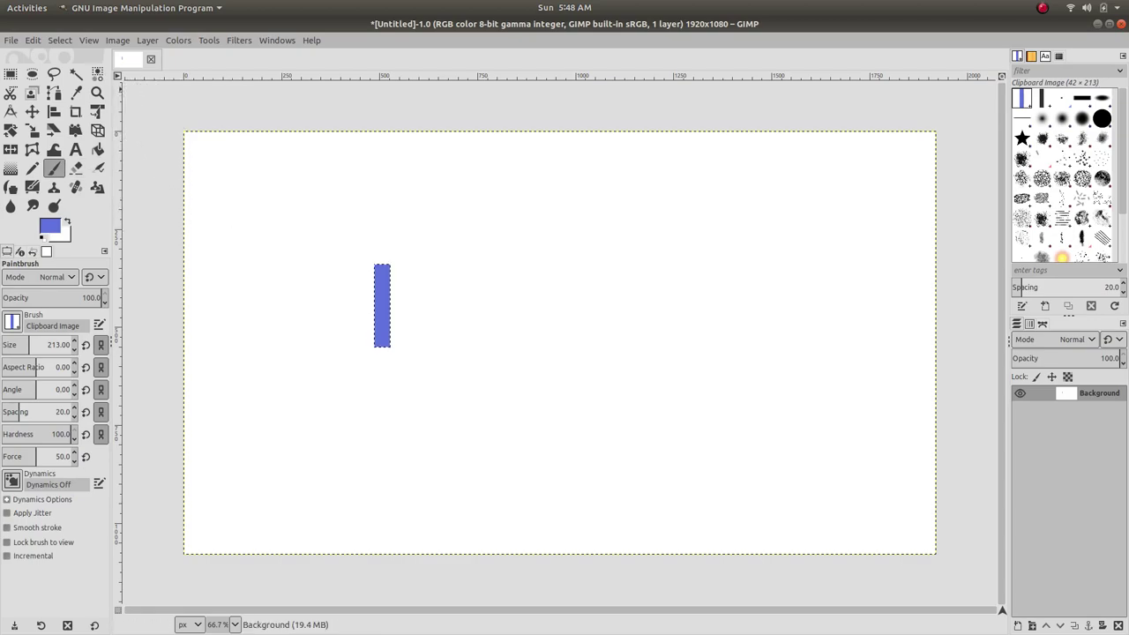
Remove the selection and erase the original blue bar from the canvas.
click(59, 39)
click(70, 71)
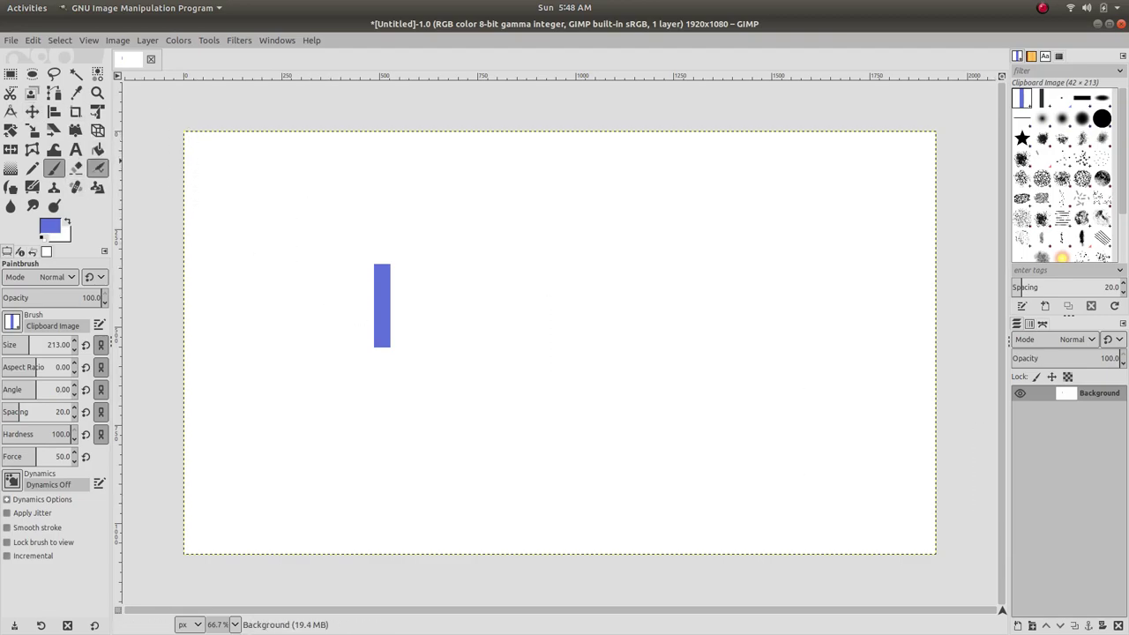
click(76, 168)
drag(395, 265, 399, 343)
Try freehand paintbrush strokes across the canvas with the blue bar brush and dynamics off, undoing each of them.
click(54, 168)
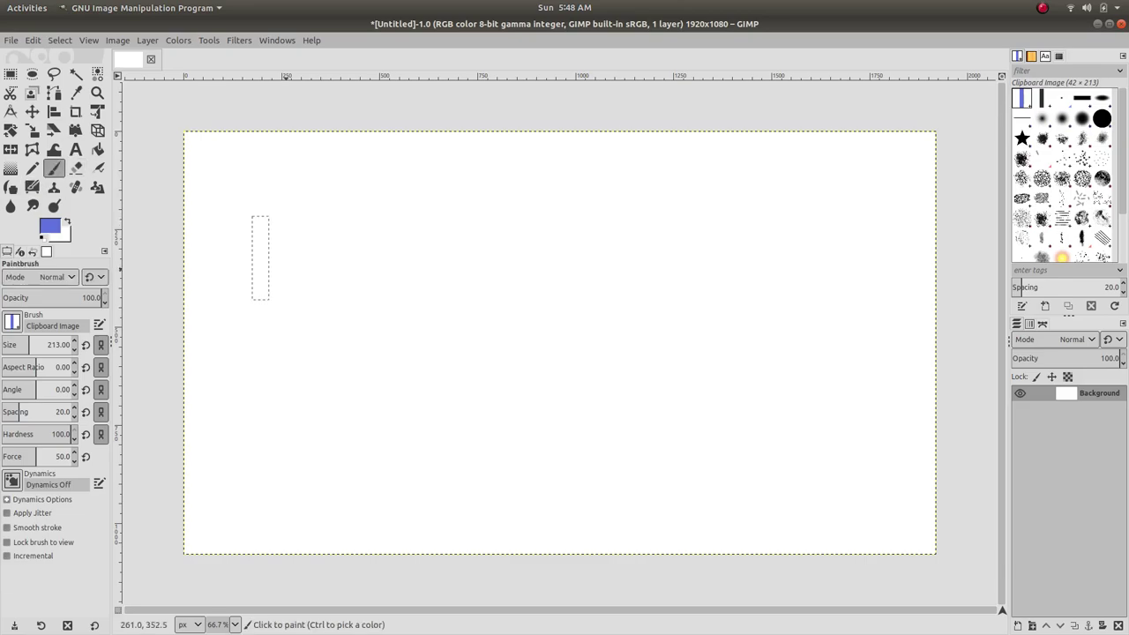
mouse_move(262, 255)
mouse_down()
mouse_move(490, 306)
mouse_move(620, 430)
mouse_move(891, 417)
mouse_move(820, 255)
mouse_move(631, 262)
mouse_move(513, 375)
mouse_move(414, 401)
mouse_move(371, 256)
mouse_move(470, 256)
mouse_move(770, 437)
mouse_move(916, 421)
mouse_move(635, 379)
mouse_up()
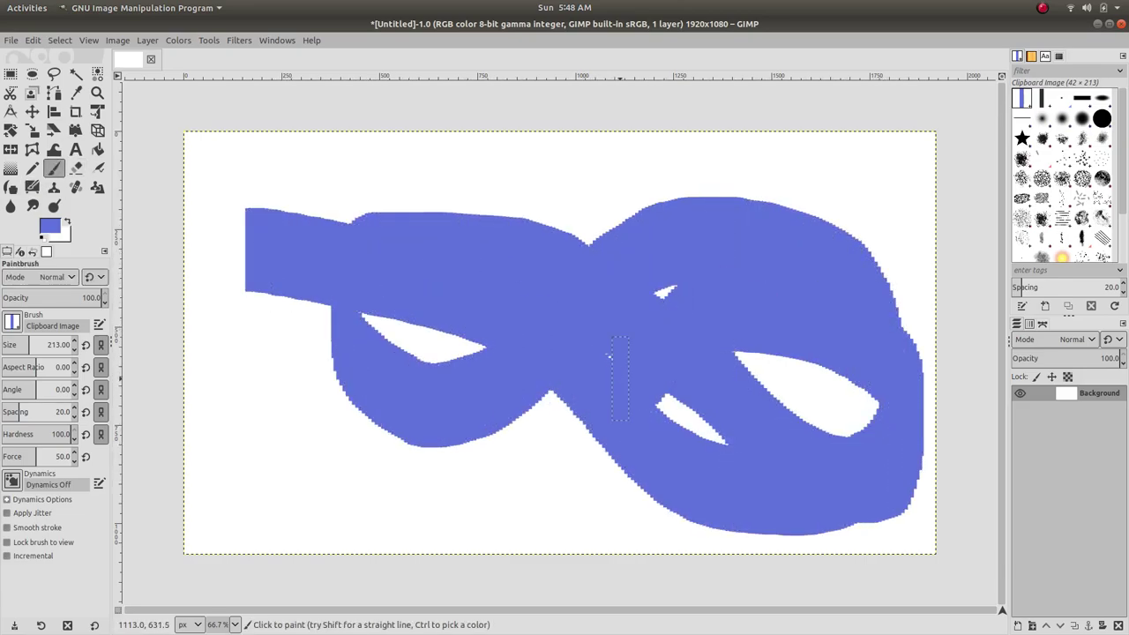
key(ctrl+z)
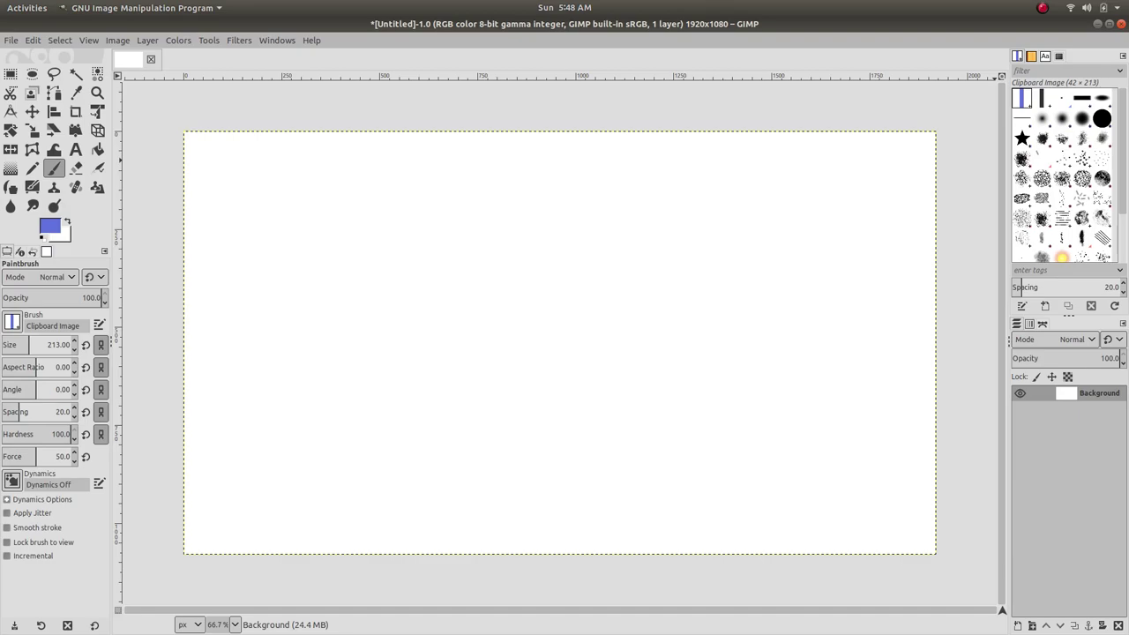
mouse_move(292, 214)
mouse_down()
mouse_move(385, 228)
mouse_move(625, 334)
mouse_move(924, 335)
mouse_up()
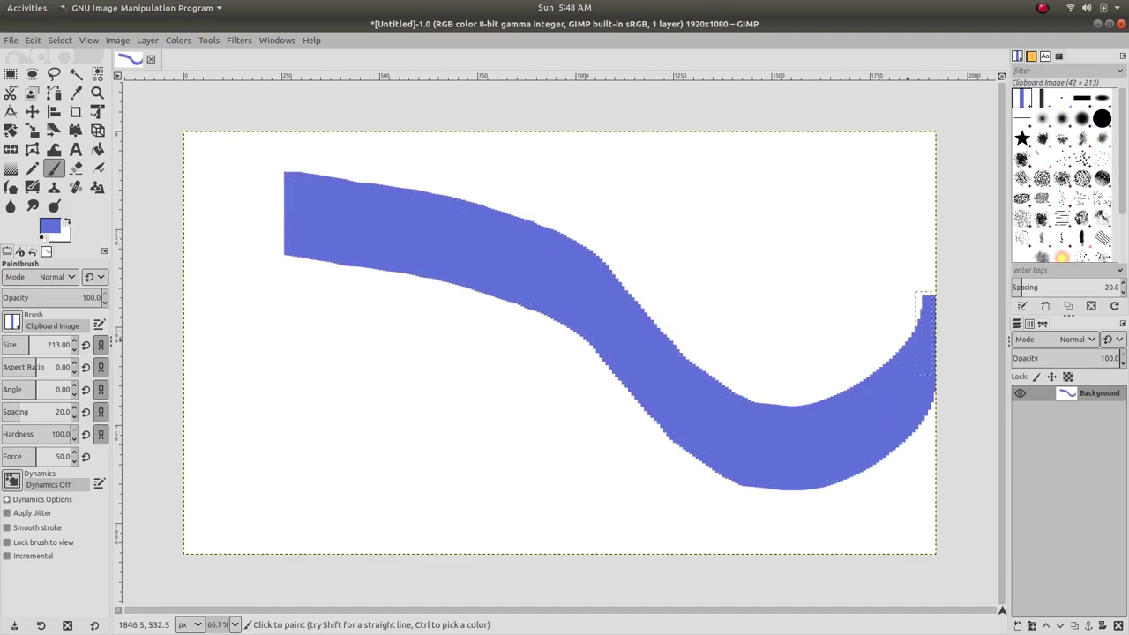
key(ctrl+z)
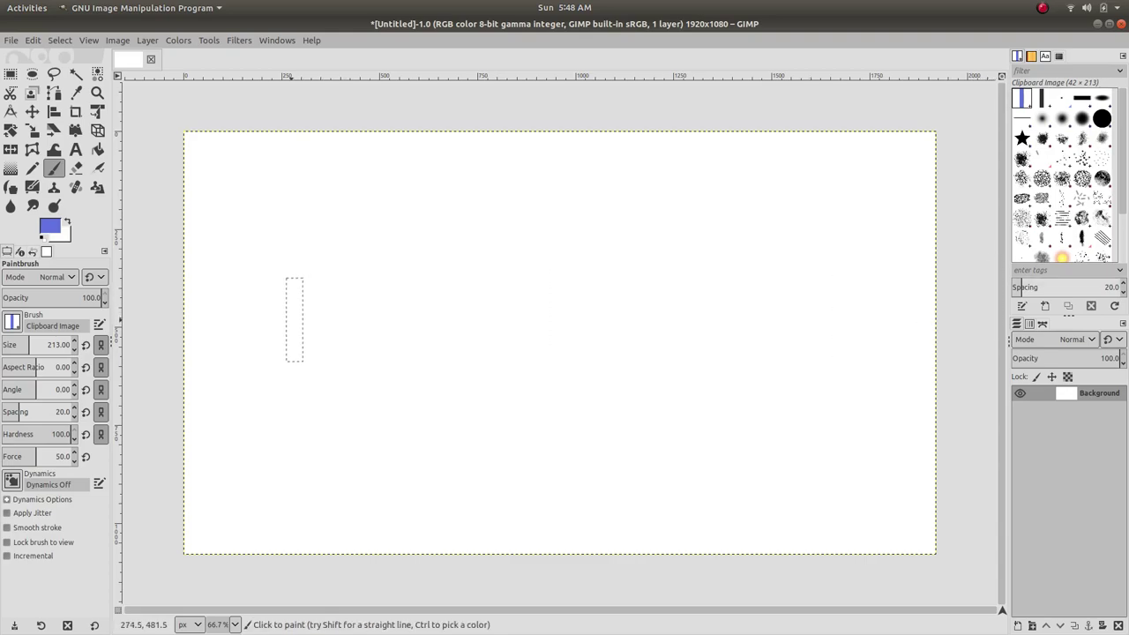
mouse_move(245, 218)
mouse_down()
mouse_move(333, 231)
mouse_move(520, 459)
mouse_move(769, 370)
mouse_move(739, 257)
mouse_move(614, 241)
mouse_move(518, 372)
mouse_move(421, 435)
mouse_move(314, 377)
mouse_move(359, 234)
mouse_move(493, 238)
mouse_move(810, 468)
mouse_move(867, 398)
mouse_move(837, 310)
mouse_move(751, 289)
mouse_move(661, 332)
mouse_move(539, 439)
mouse_move(424, 454)
mouse_move(283, 352)
mouse_move(265, 233)
mouse_move(408, 197)
mouse_move(607, 262)
mouse_up()
mouse_move(645, 296)
mouse_down()
mouse_move(948, 508)
mouse_move(778, 236)
mouse_move(527, 450)
mouse_up()
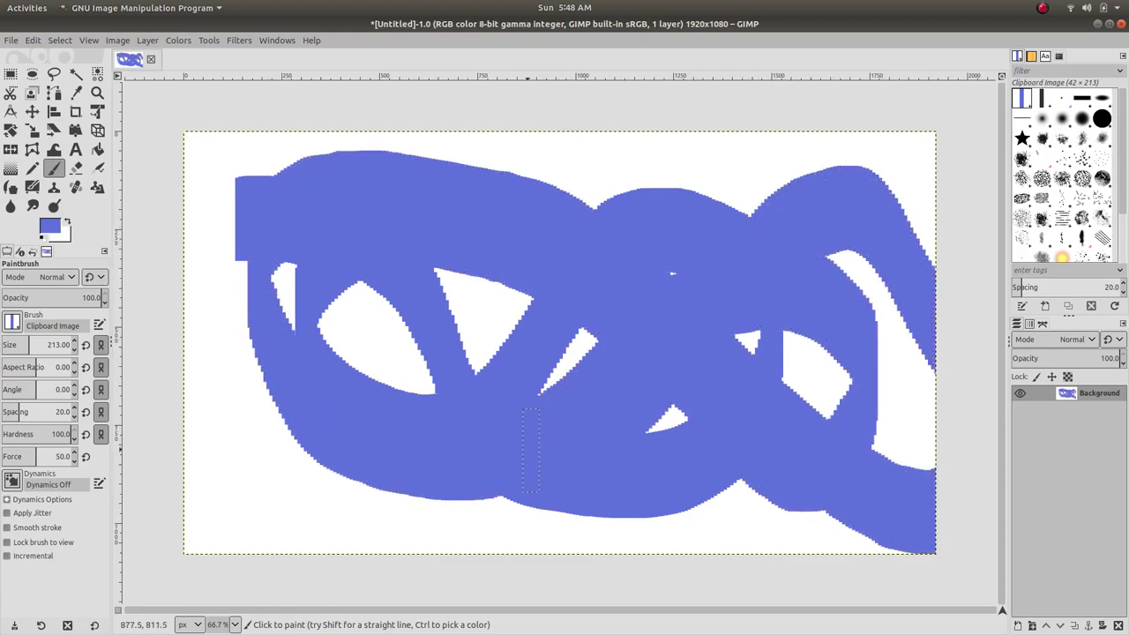
key(ctrl+z)
key(ctrl+z)
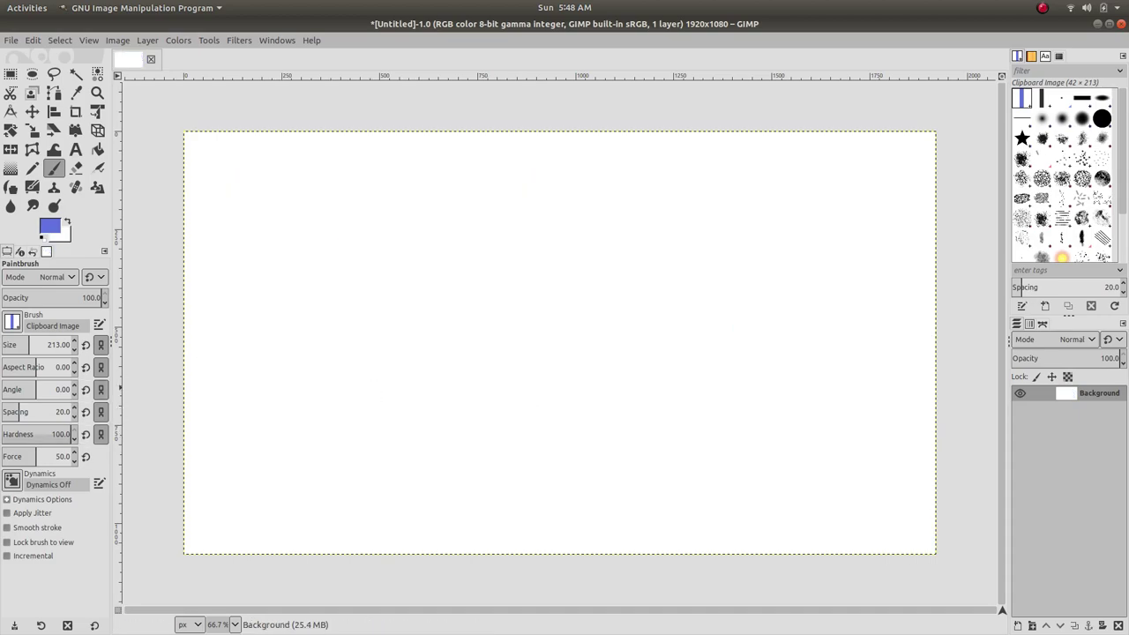
Set the Paintbrush dynamics to Track Direction.
click(12, 480)
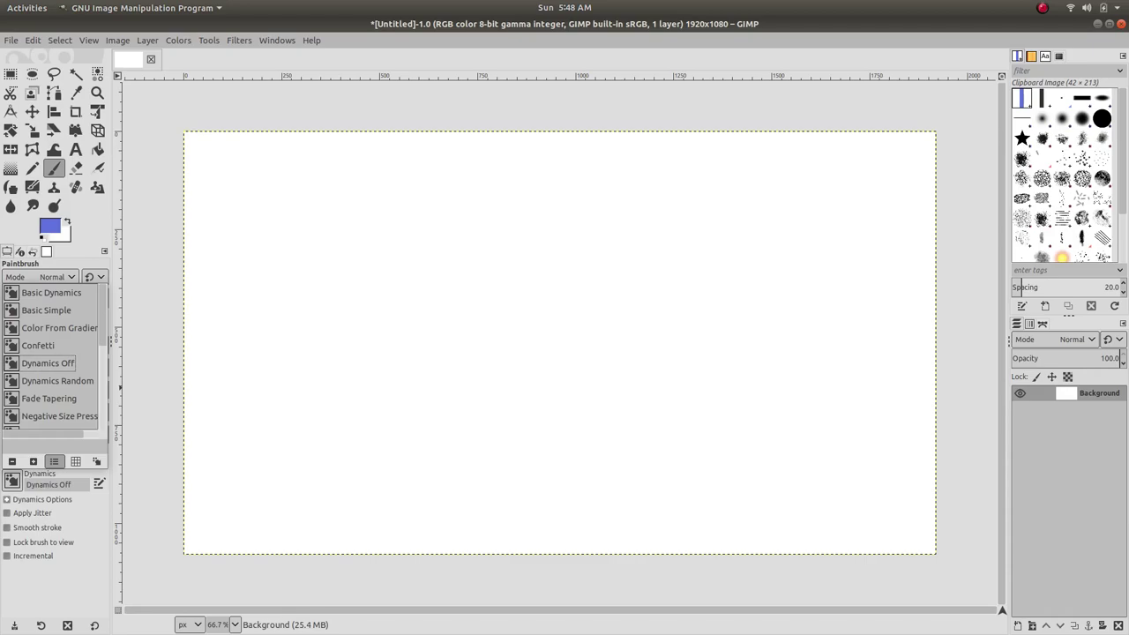
scroll(53, 356, down, 6)
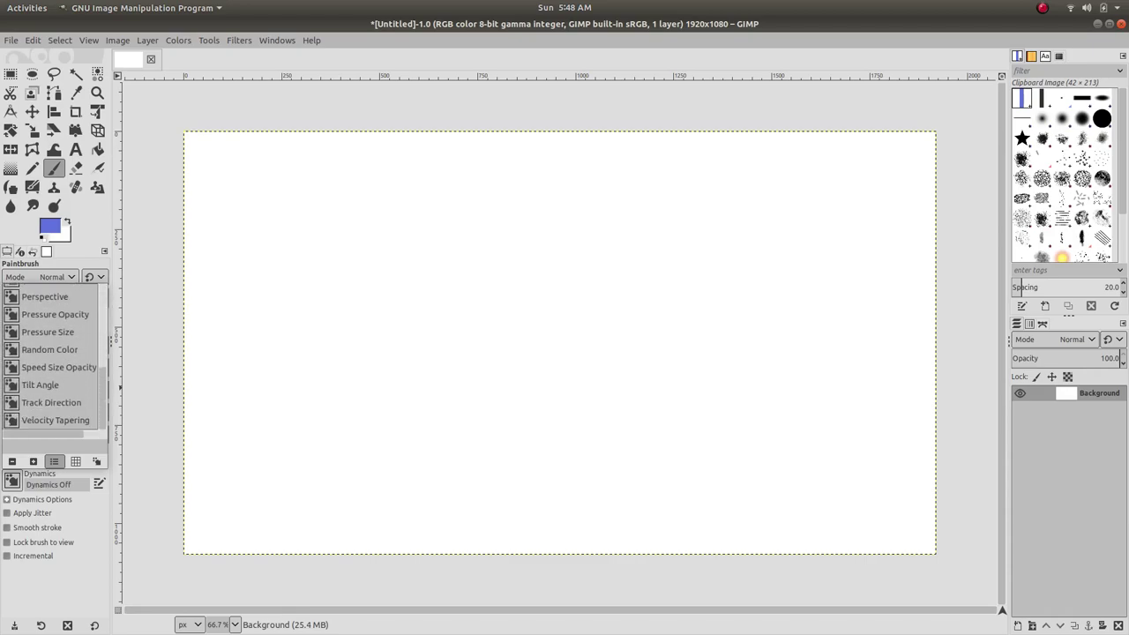
click(51, 402)
Try a looping test stroke with the direction-tracking bar brush, undo it, and erase the leftover bar stamp.
click(276, 251)
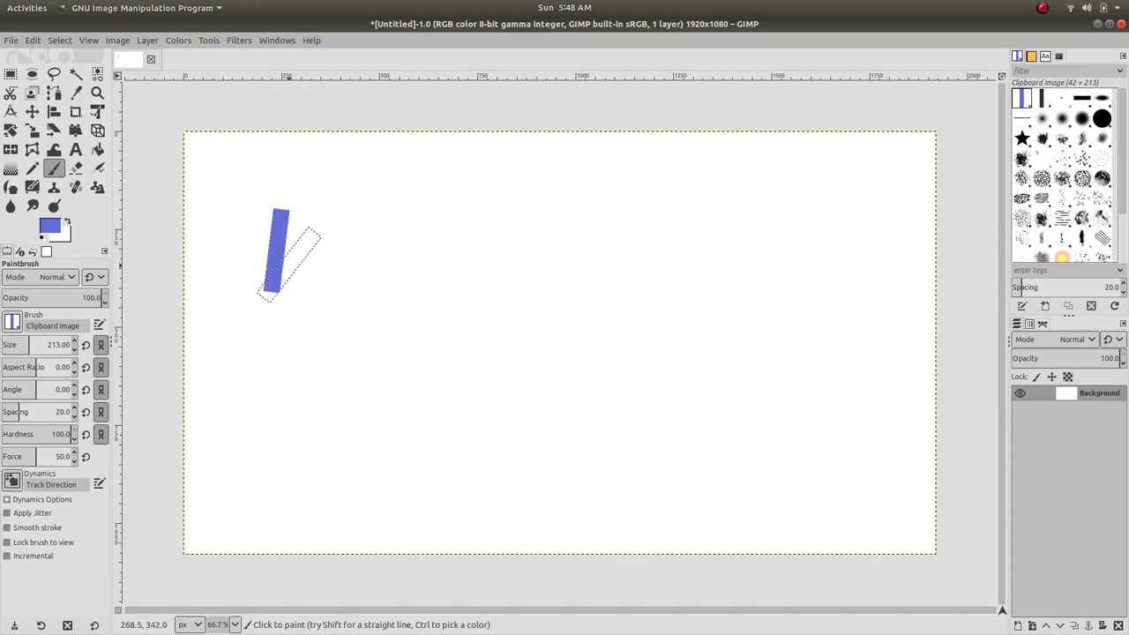
mouse_move(289, 266)
mouse_down()
mouse_move(380, 443)
mouse_move(488, 473)
mouse_move(538, 411)
mouse_move(614, 269)
mouse_move(648, 253)
mouse_move(745, 296)
mouse_move(783, 382)
mouse_move(781, 444)
mouse_move(786, 431)
mouse_move(682, 479)
mouse_move(582, 425)
mouse_move(469, 195)
mouse_move(323, 178)
mouse_move(314, 283)
mouse_move(437, 292)
mouse_move(580, 245)
mouse_move(793, 269)
mouse_move(857, 395)
mouse_move(549, 394)
mouse_up()
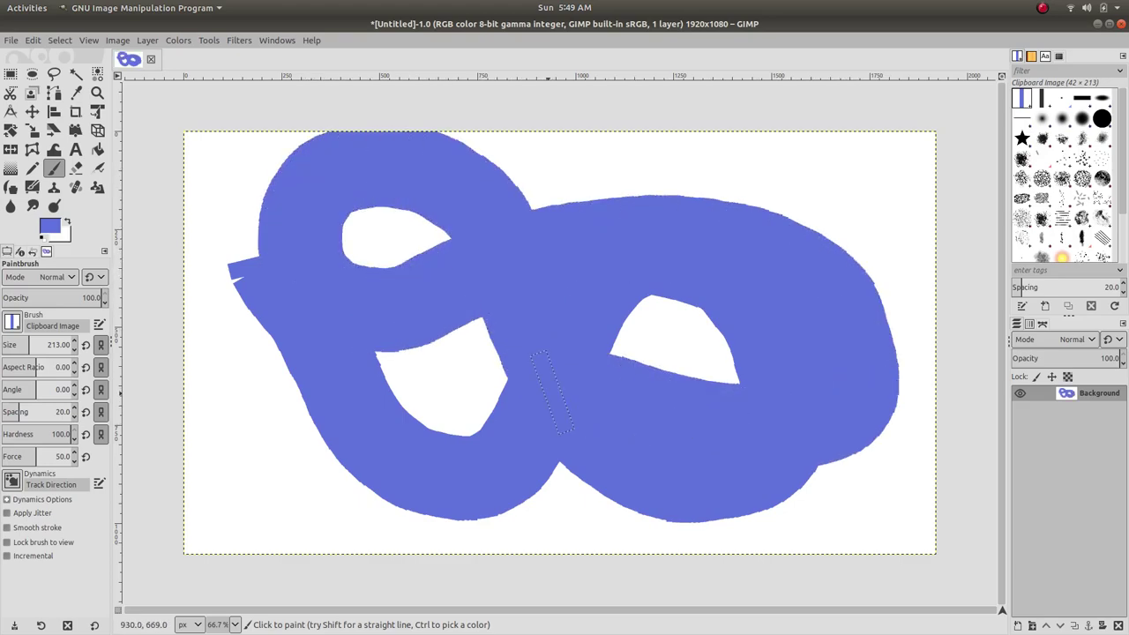
key(ctrl+z)
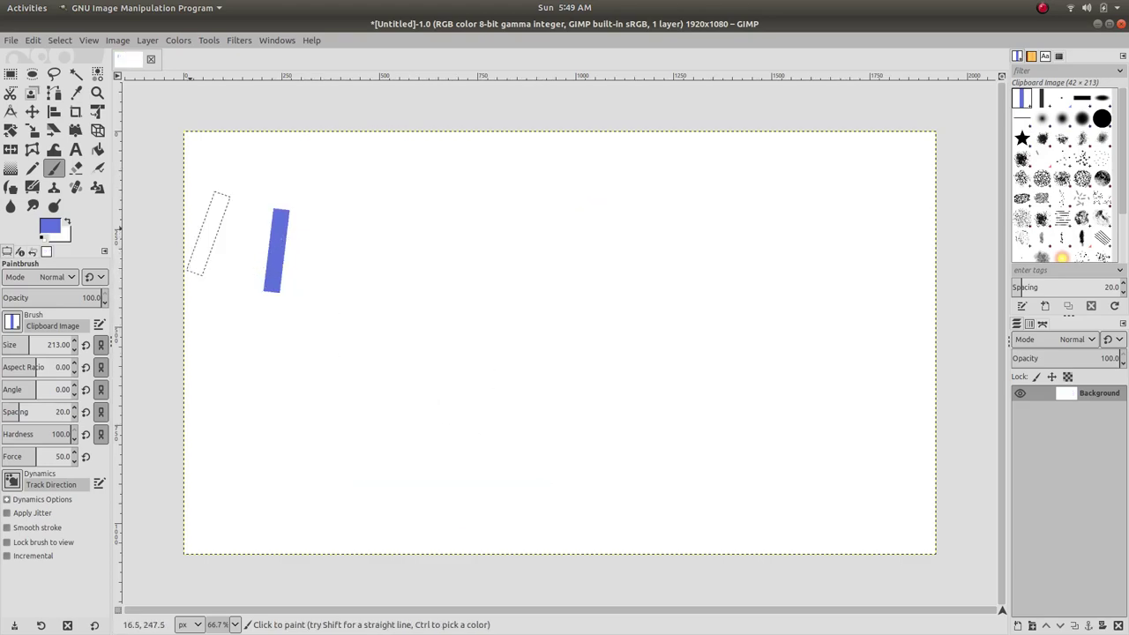
click(76, 168)
drag(297, 237, 306, 194)
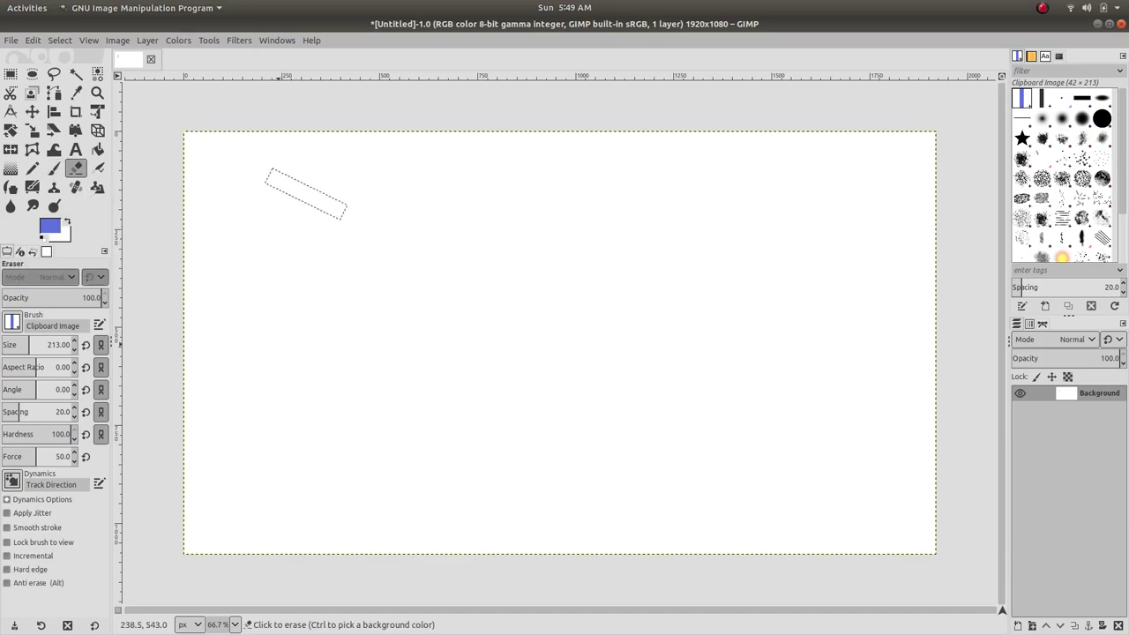
click(54, 93)
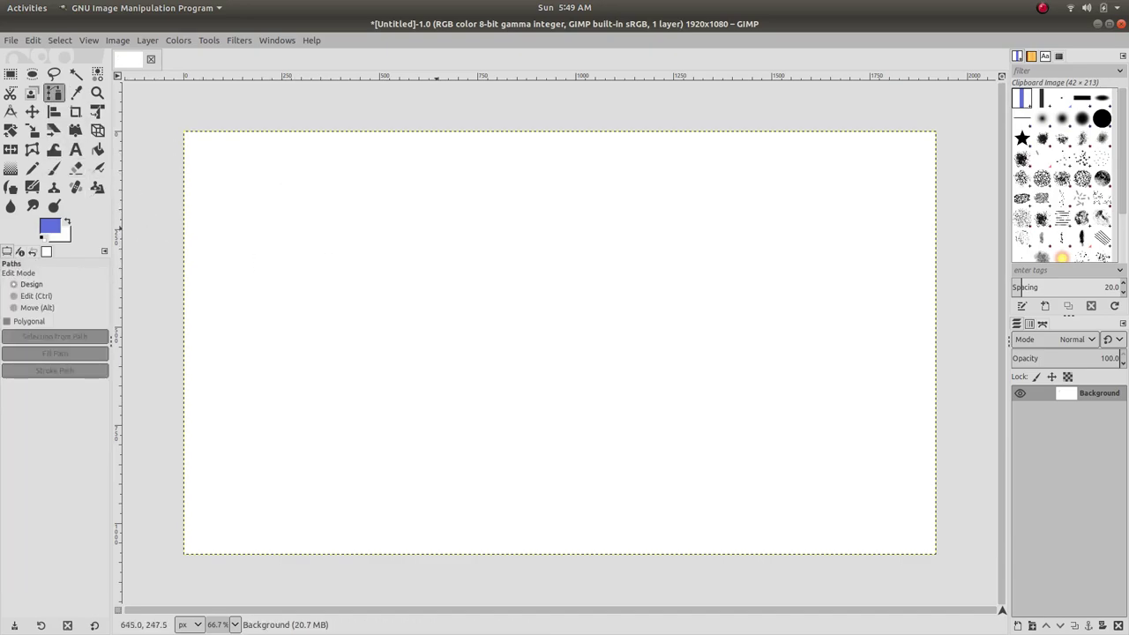
click(11, 74)
click(31, 74)
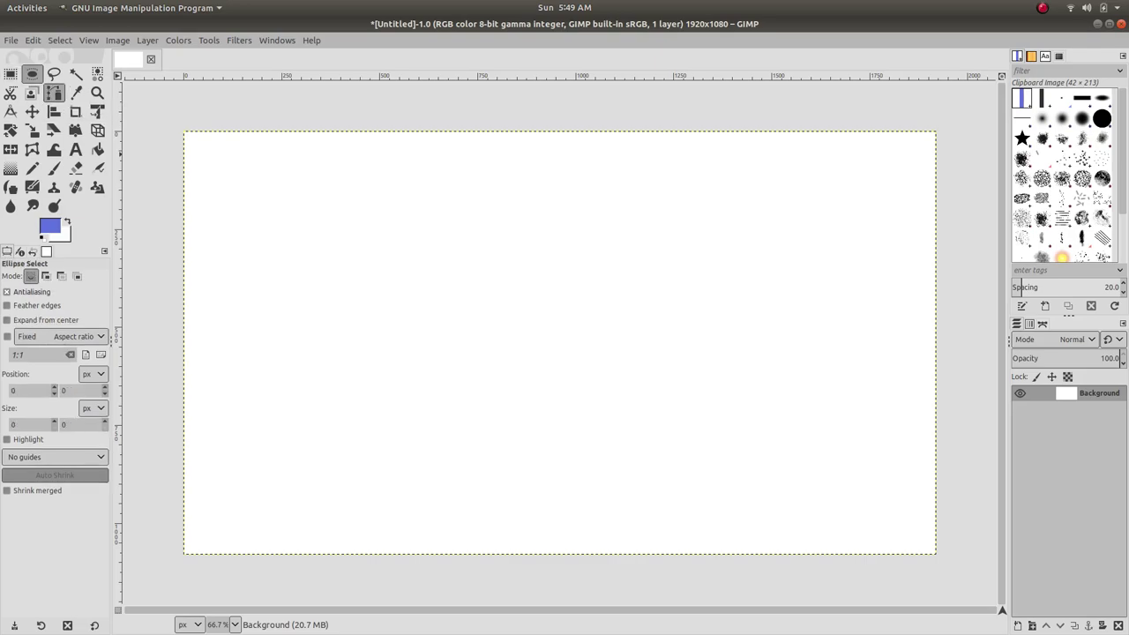
click(54, 92)
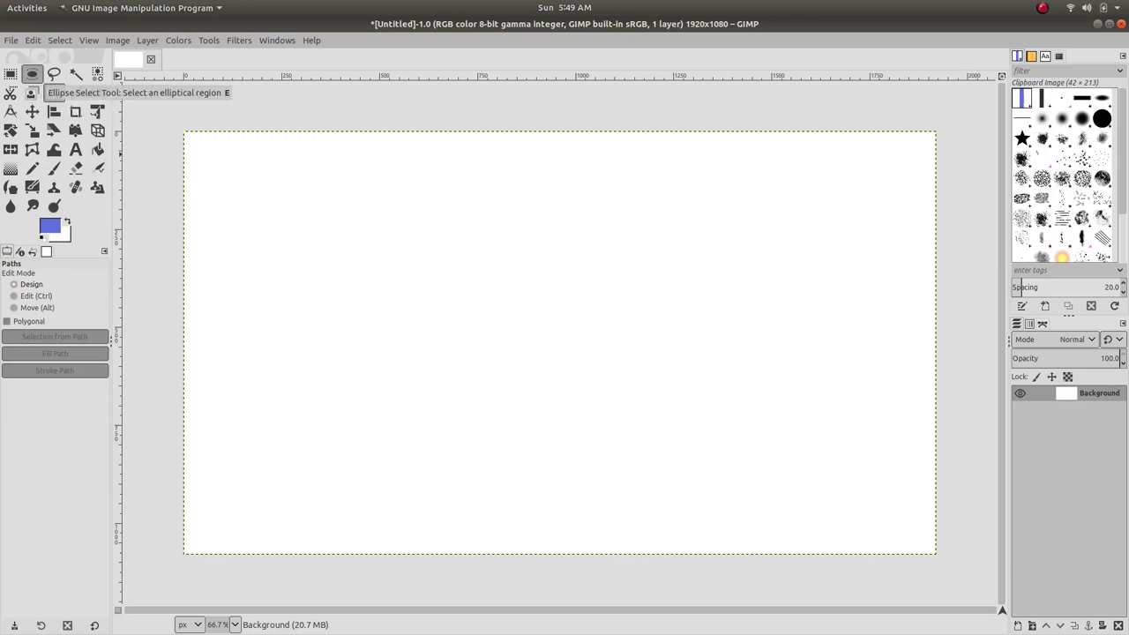
Make a circular selection about 790 px in diameter and position it near the center of the canvas.
click(32, 74)
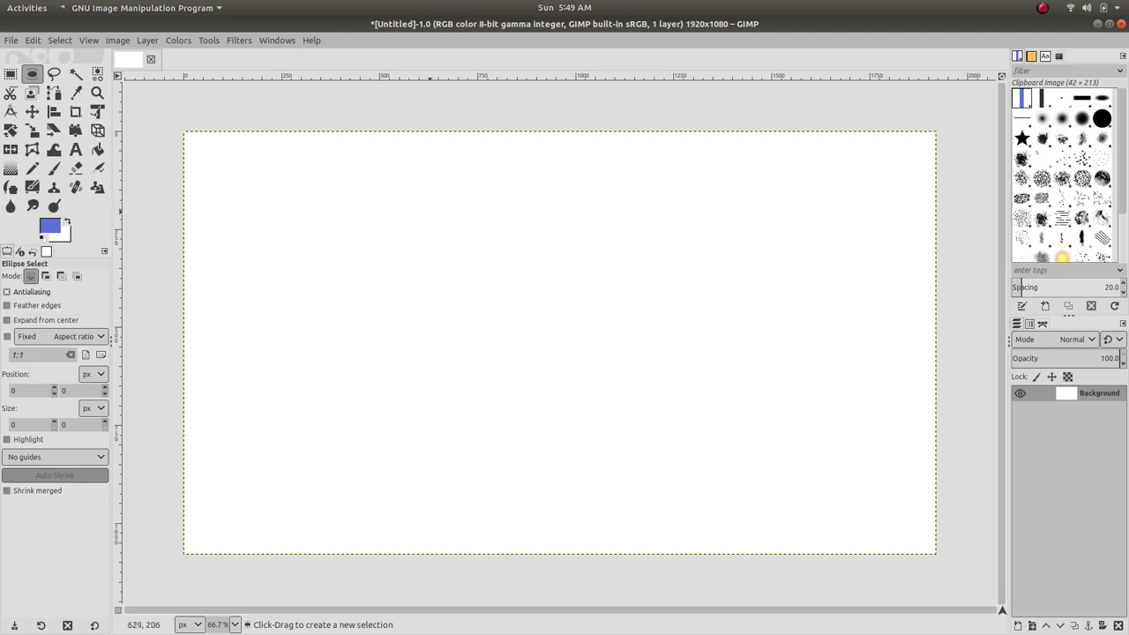
drag(414, 204, 723, 513)
drag(568, 359, 549, 341)
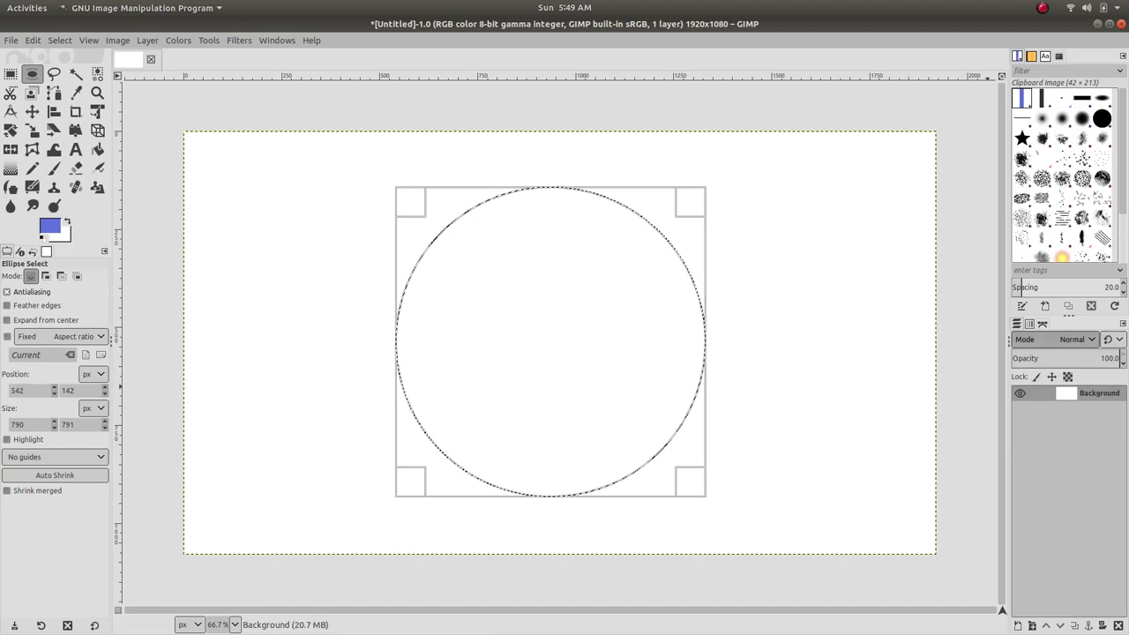
Convert the circular selection to a path and remove the selection.
click(1042, 324)
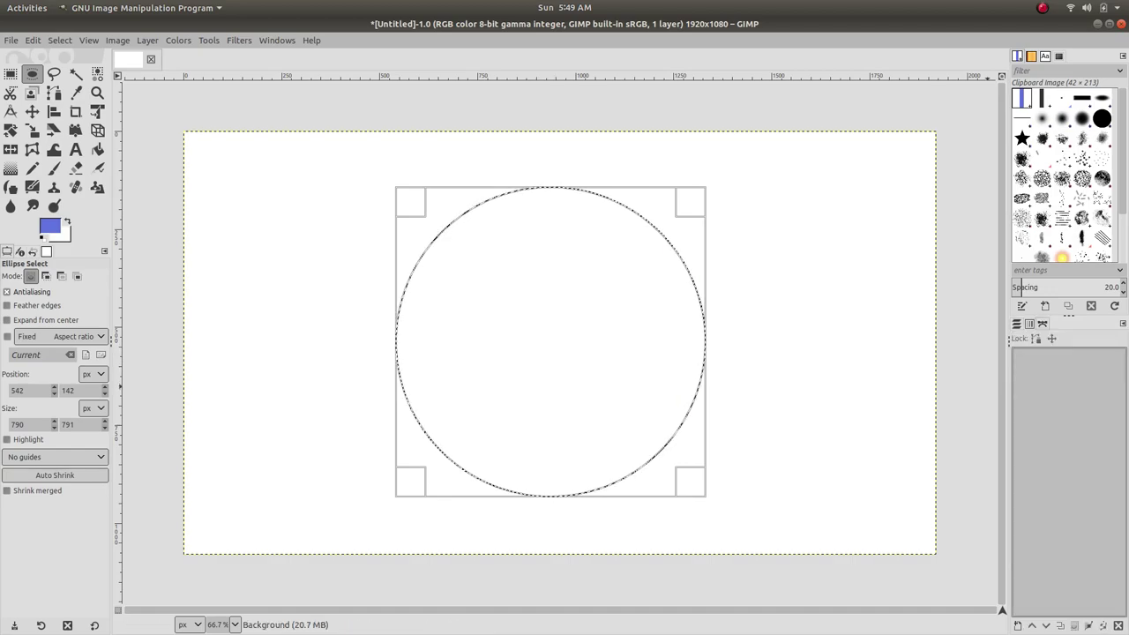
right_click(1056, 408)
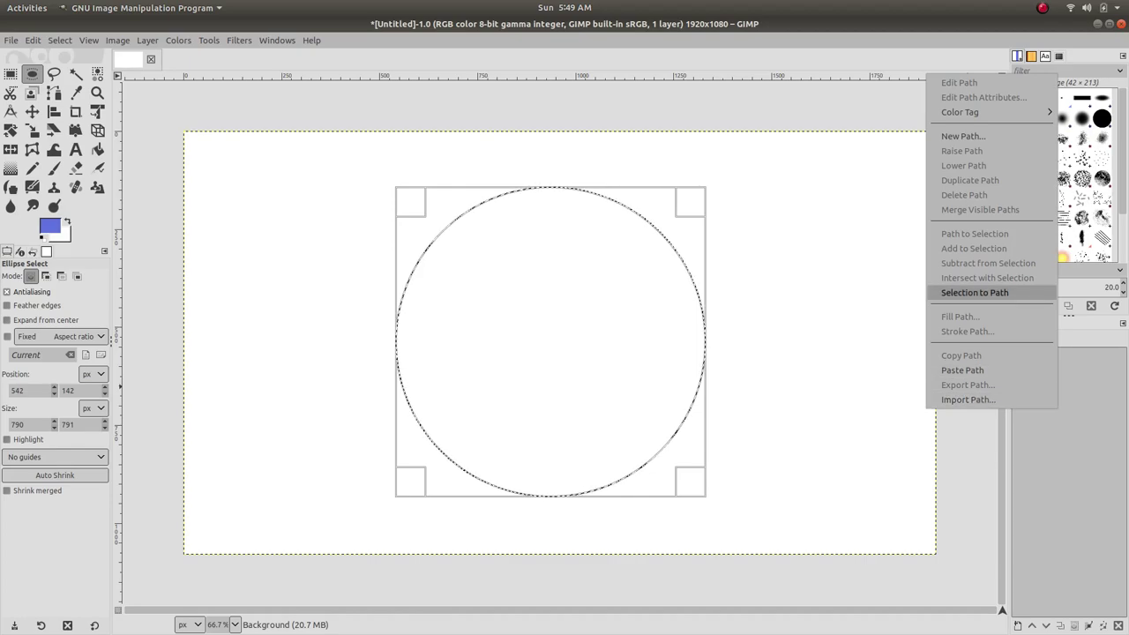
click(975, 292)
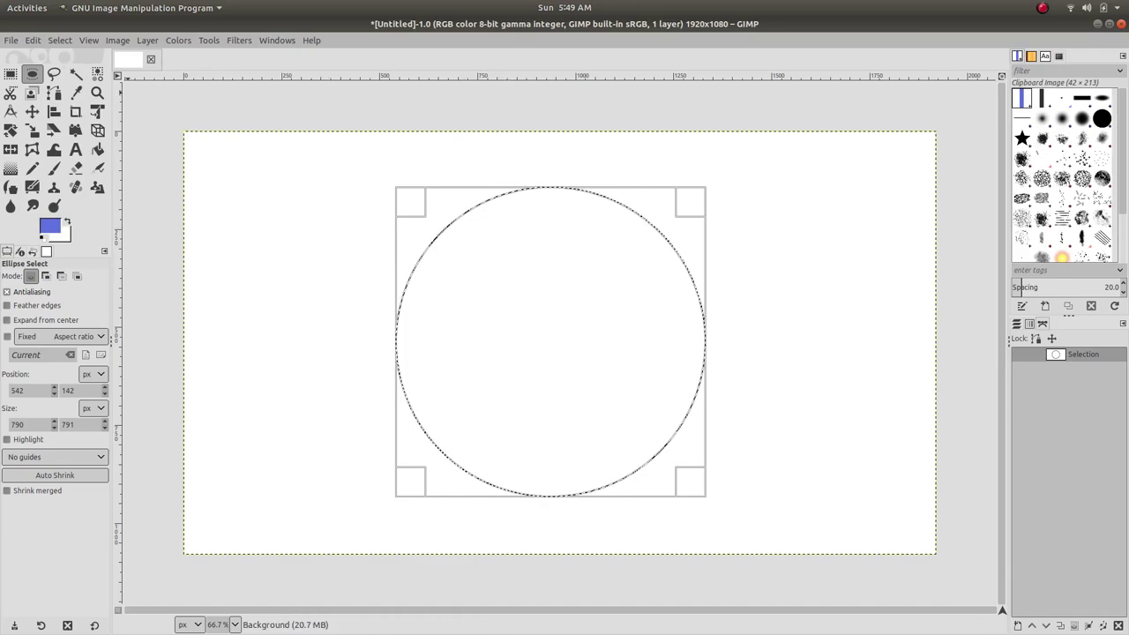
click(60, 40)
click(71, 71)
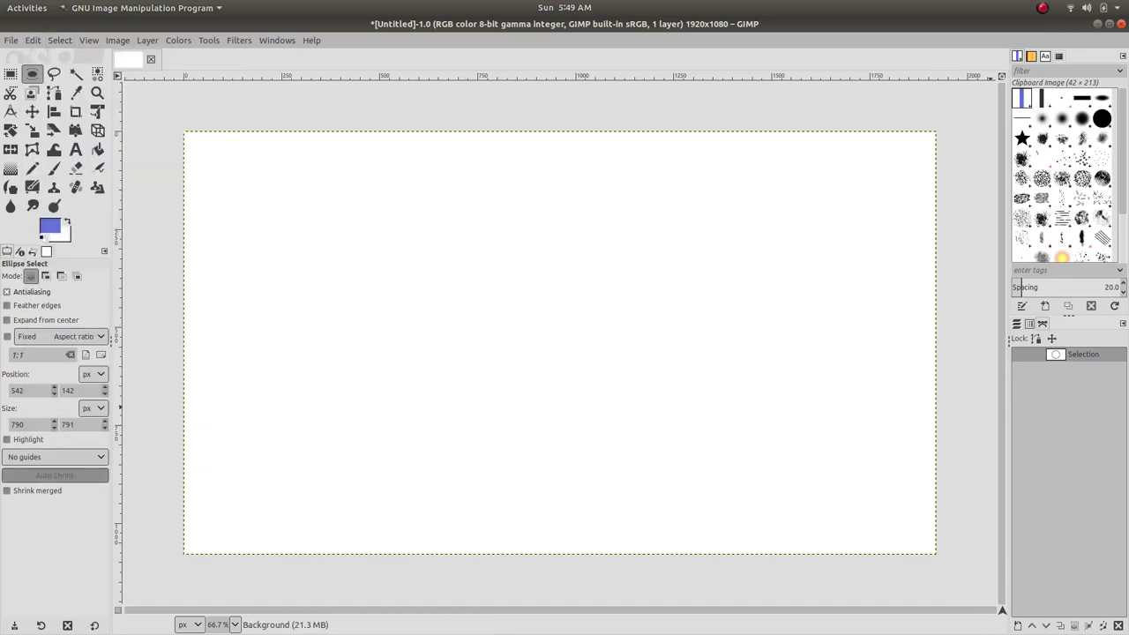
Make the circular path visible on the canvas and activate it for editing with the Paths tool.
click(1021, 354)
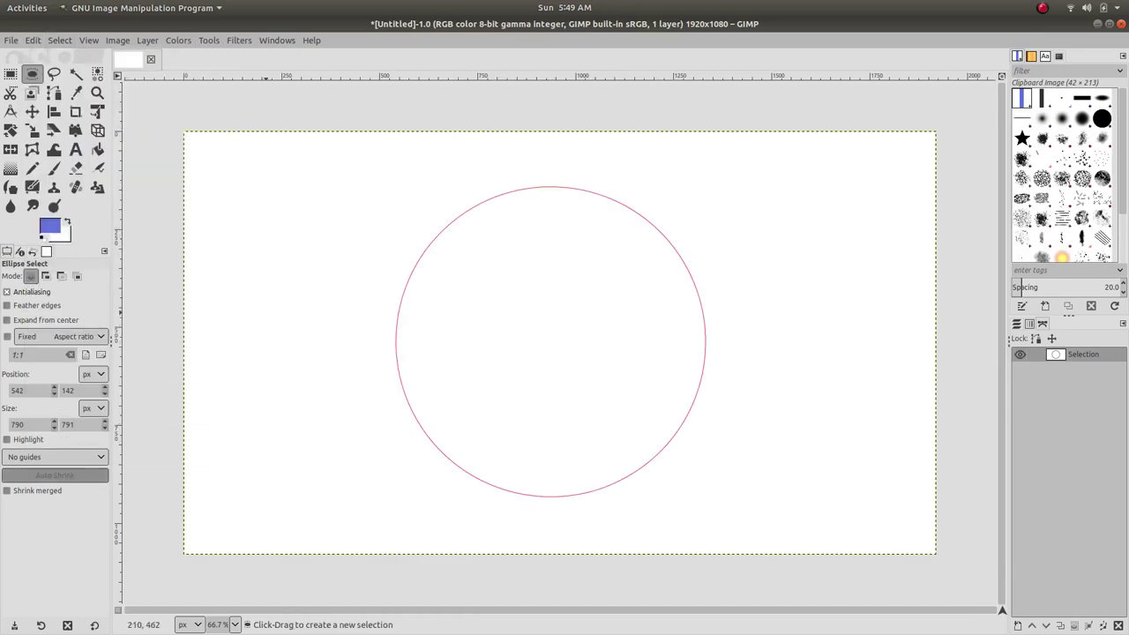
key(b)
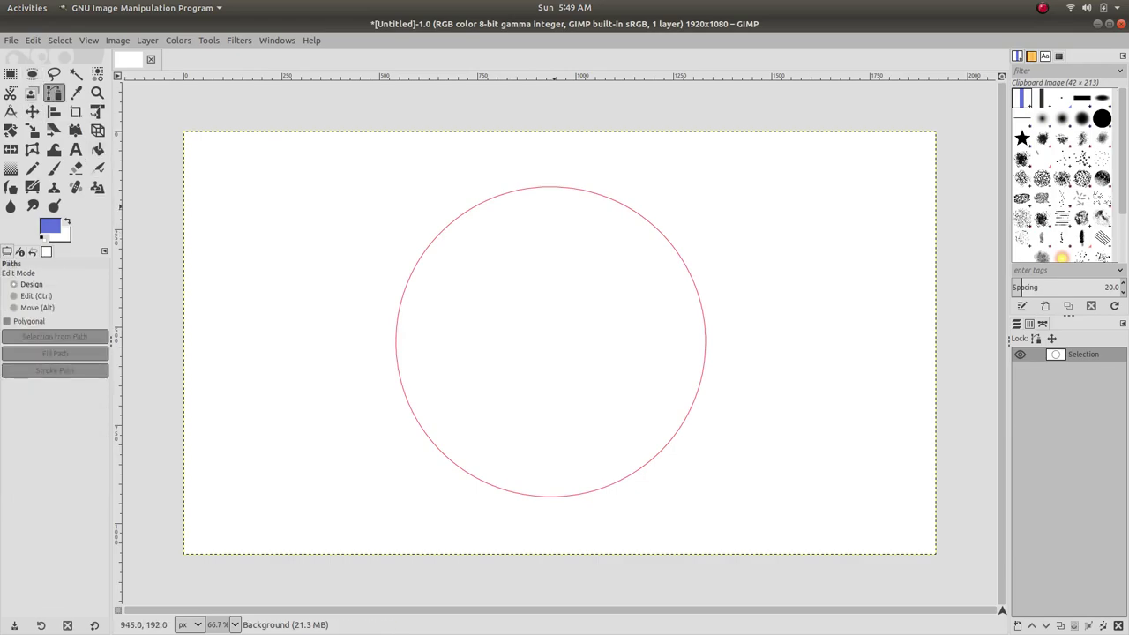
click(557, 187)
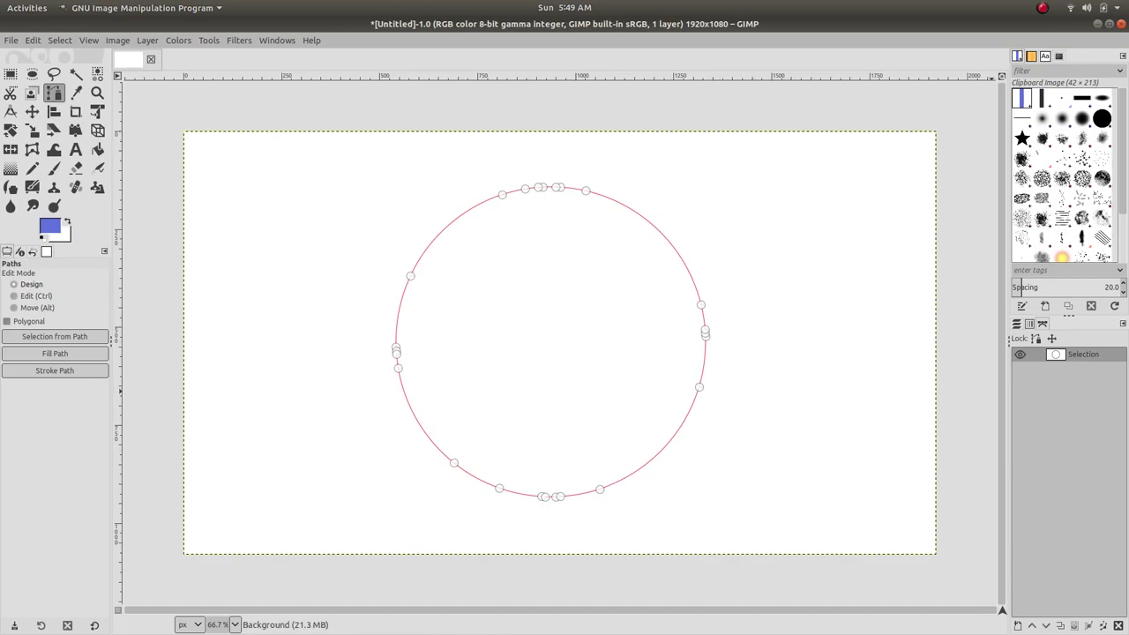
Try stroking the circular path with the Paintbrush without emulating brush dynamics, and undo the stroke.
right_click(1093, 352)
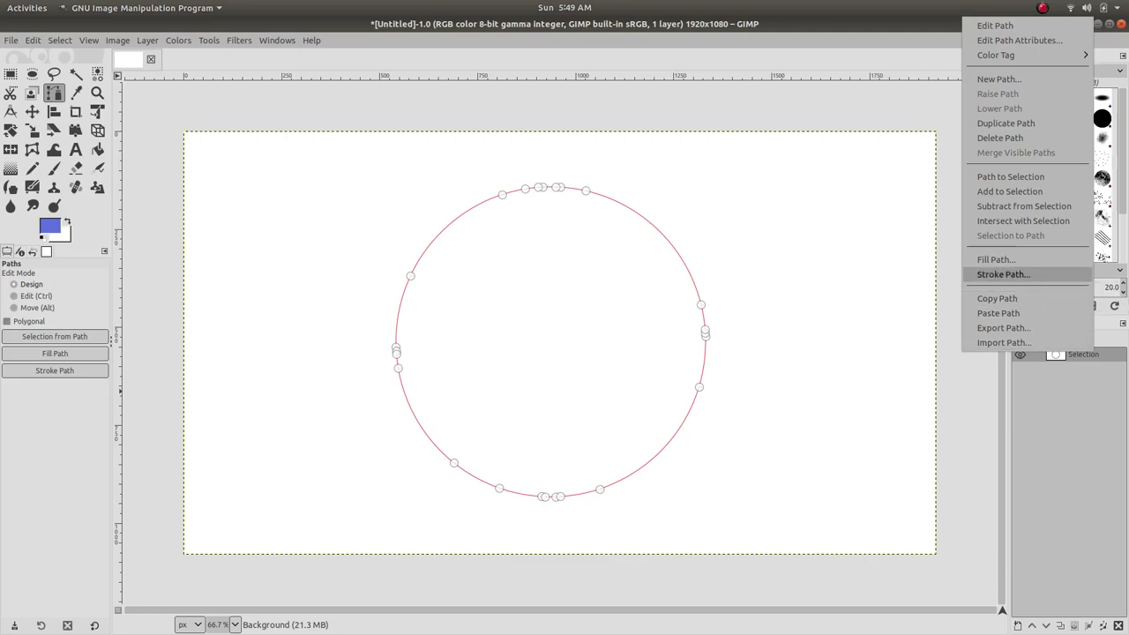
click(1003, 275)
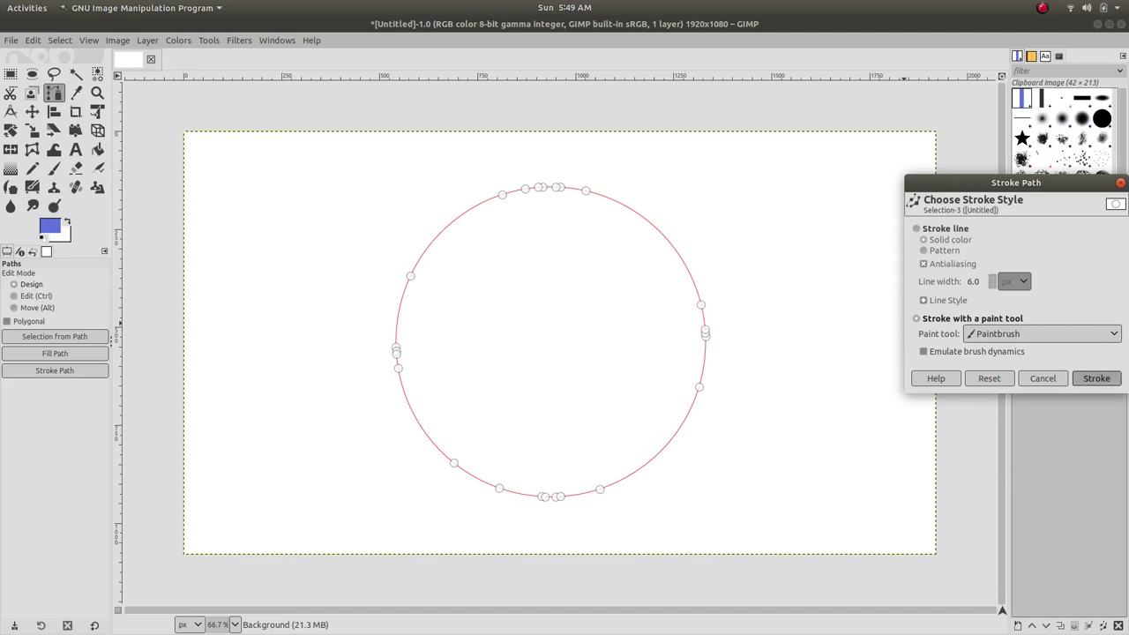
click(1097, 377)
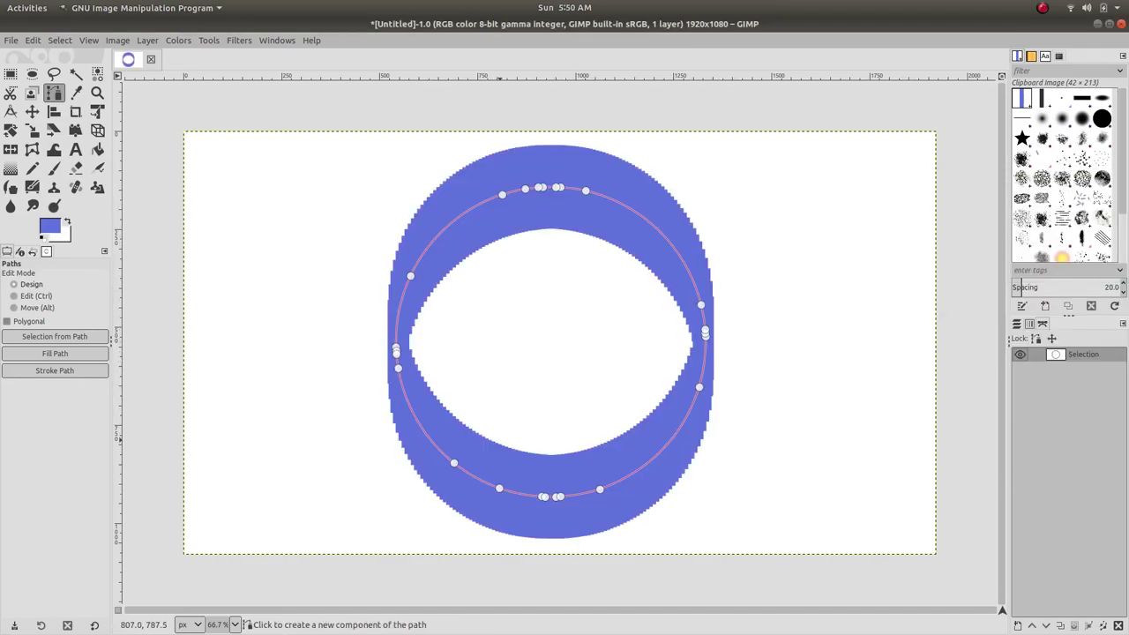
key(ctrl+z)
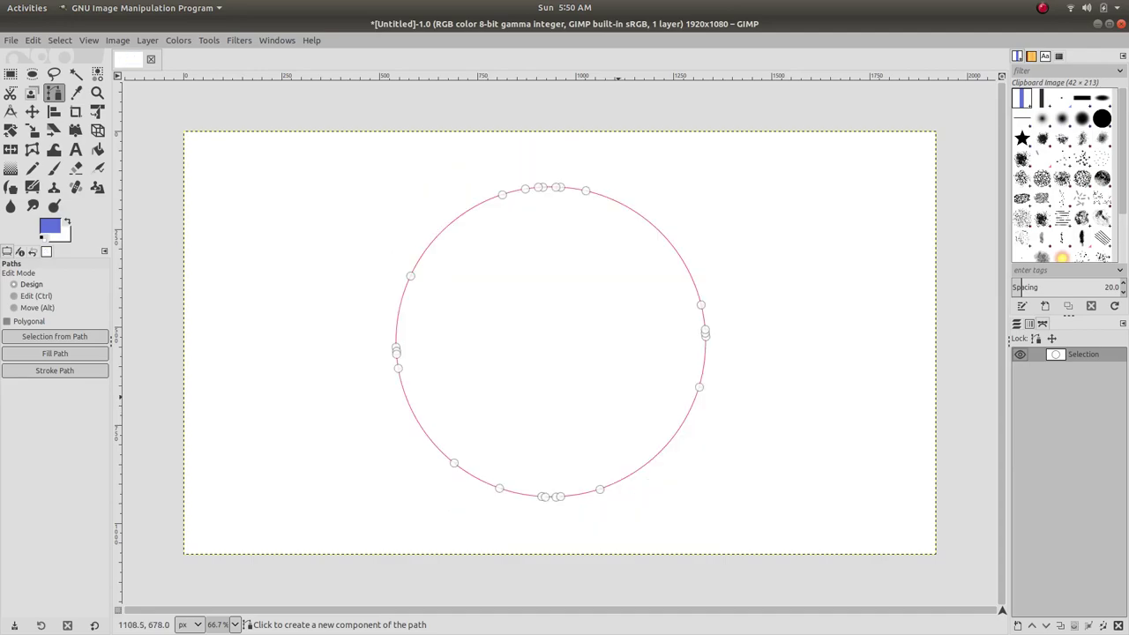
Try a curved diagonal Paintbrush stroke across the canvas with the direction-tracking bar brush and undo it.
click(55, 168)
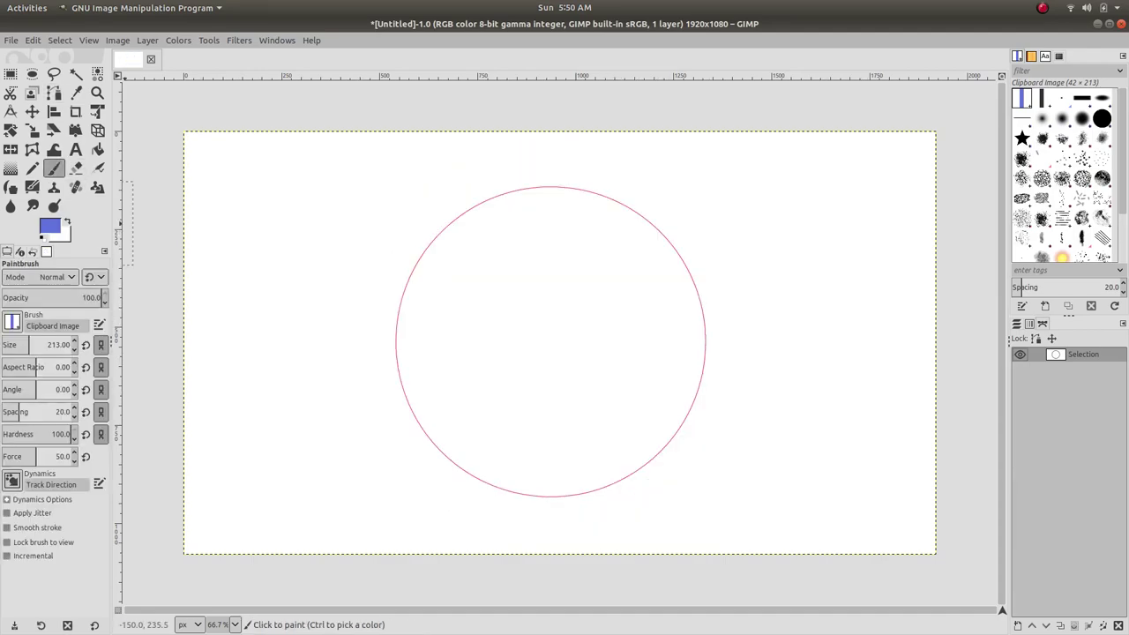
mouse_move(347, 254)
mouse_down()
mouse_move(355, 310)
mouse_move(494, 397)
mouse_move(618, 432)
mouse_up()
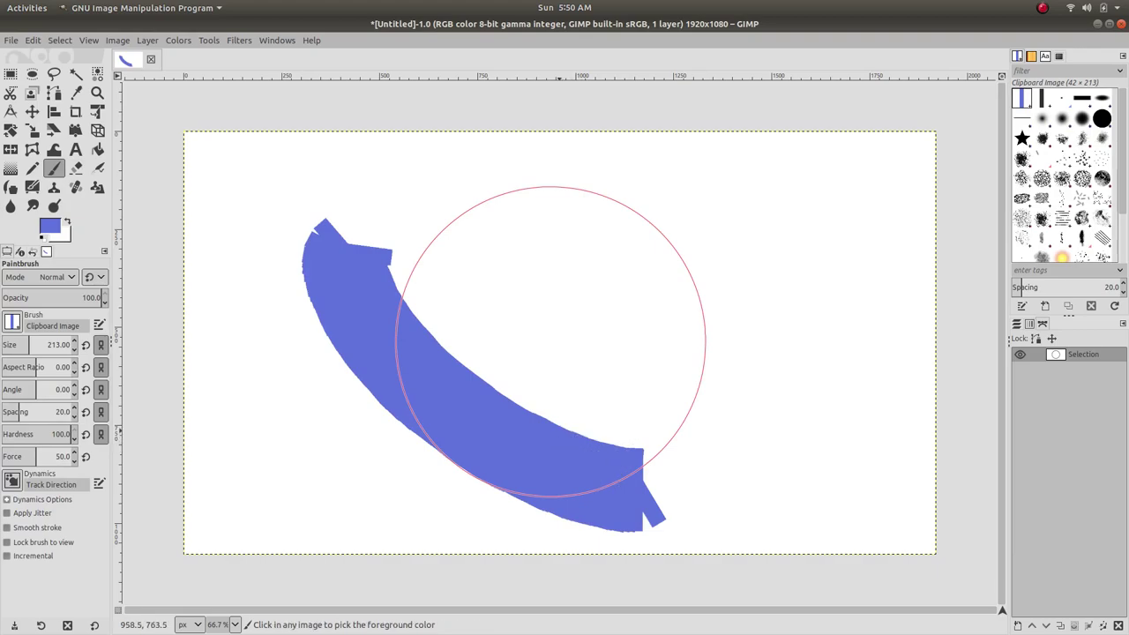
key(ctrl+z)
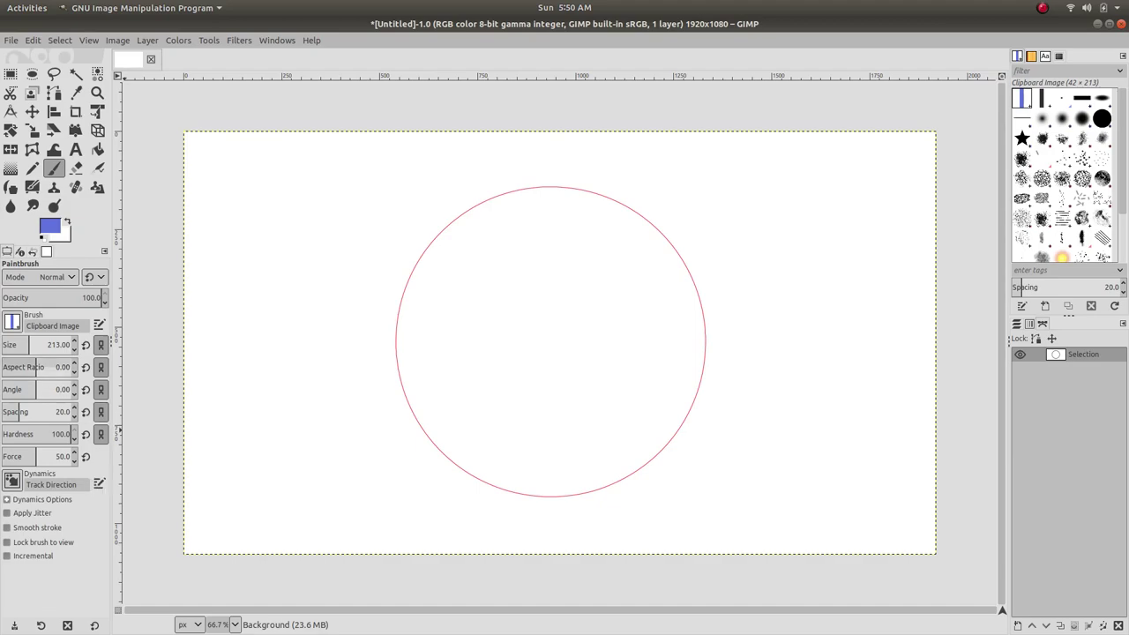
Reduce the brush size to 190.99, test it with a short stroke, and undo that stroke.
drag(50, 350, 45, 351)
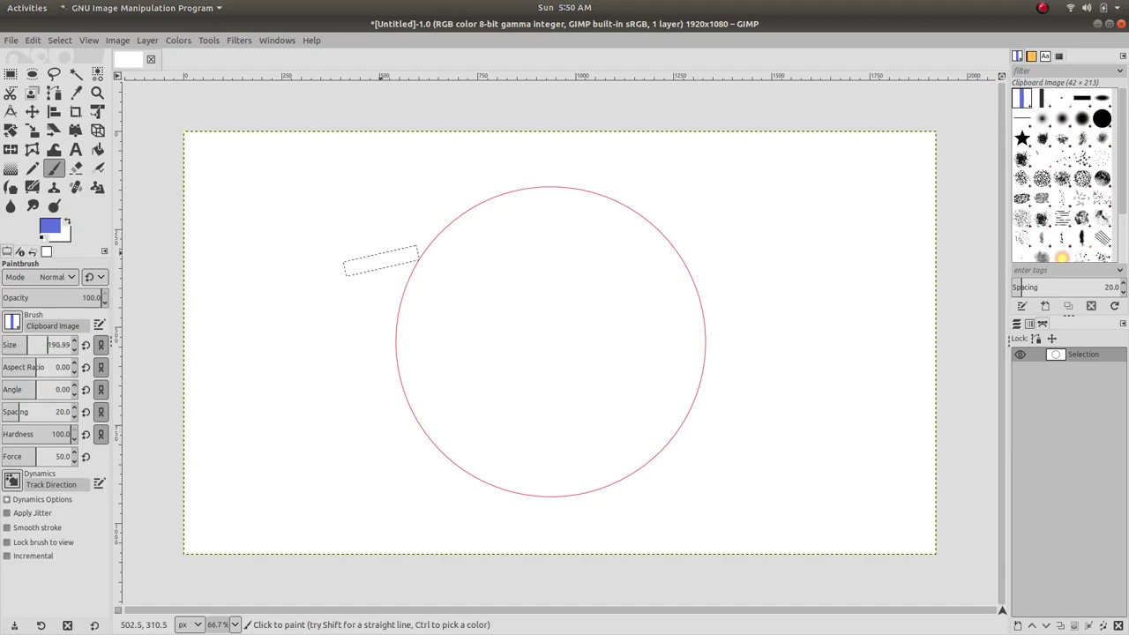
mouse_move(381, 257)
mouse_down()
mouse_move(417, 298)
mouse_move(431, 398)
mouse_up()
key(ctrl+z)
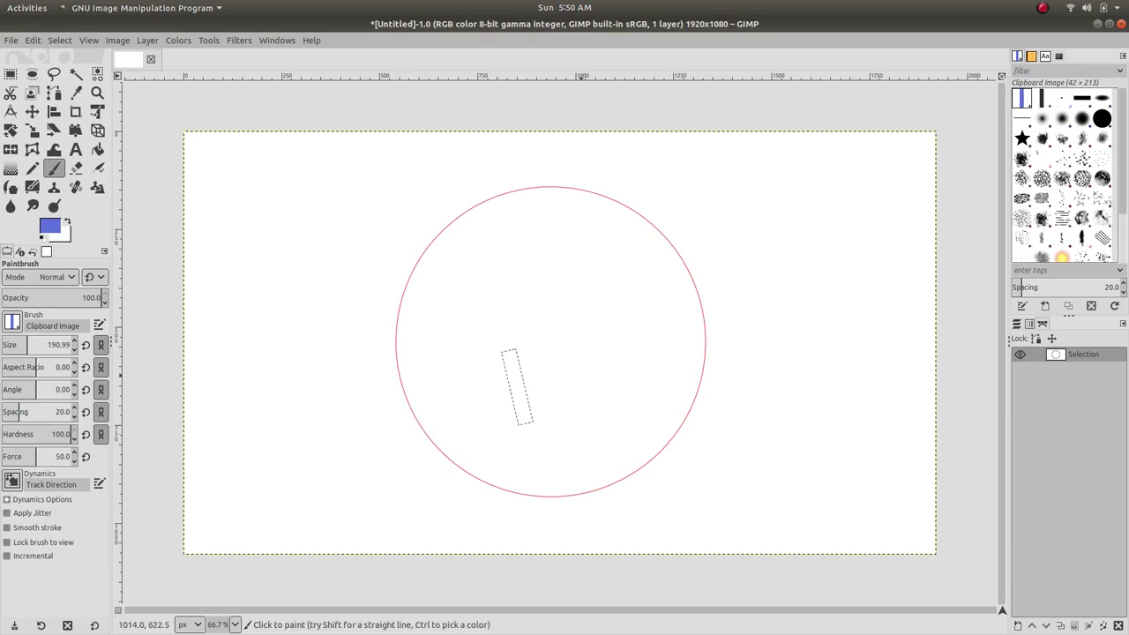
Try stroking the circular path with the Paintbrush and Emulate brush dynamics enabled, and undo the stroke.
right_click(1088, 353)
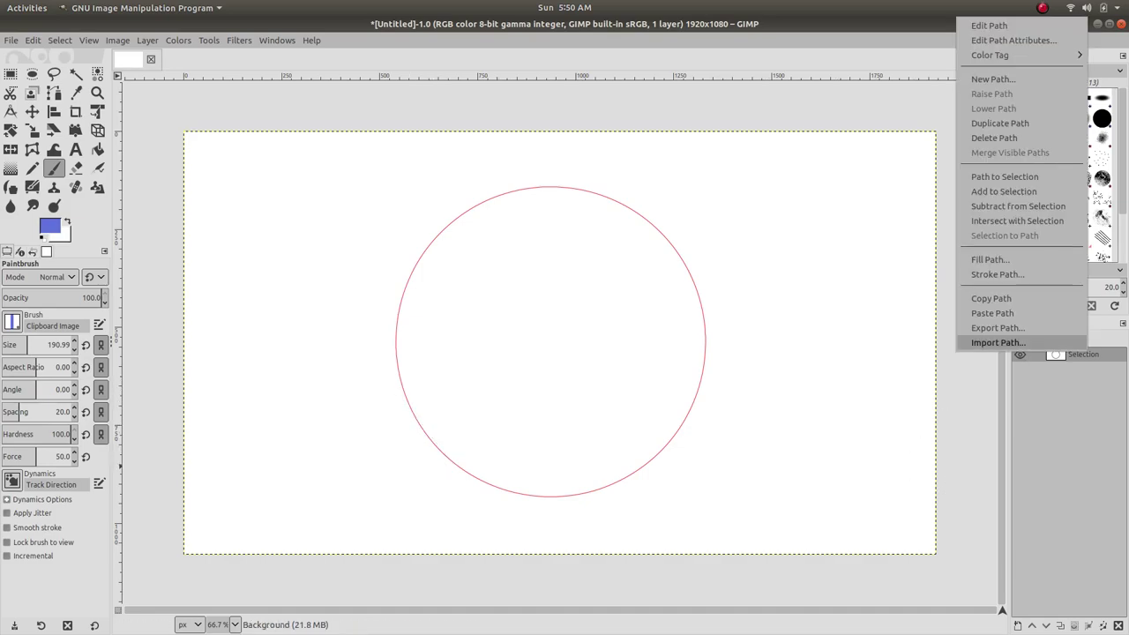
click(997, 274)
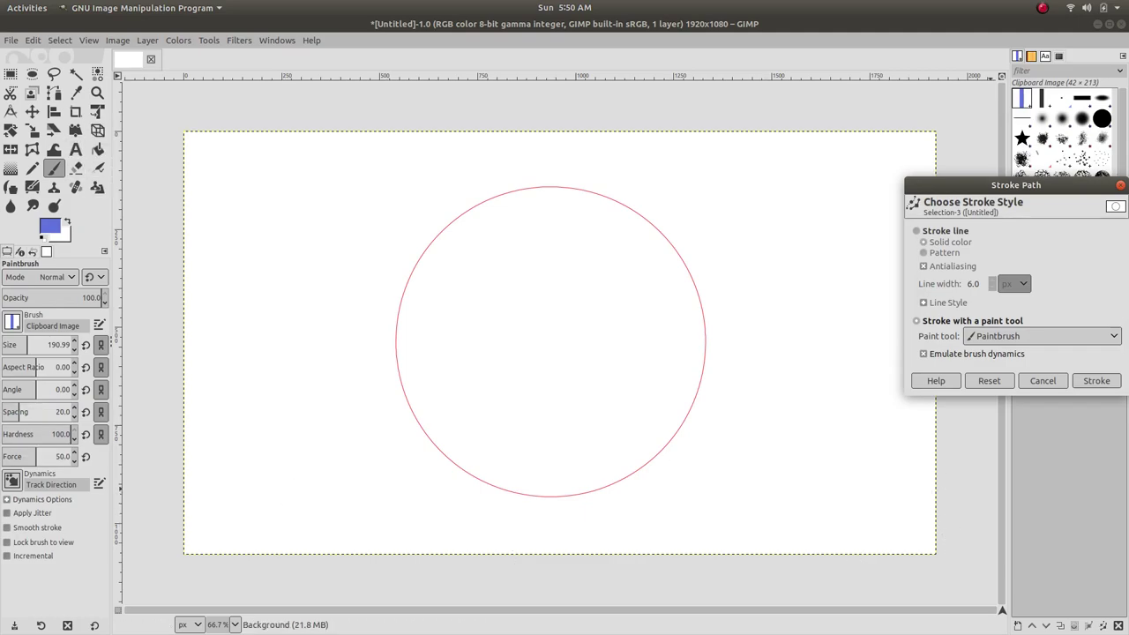
click(1097, 380)
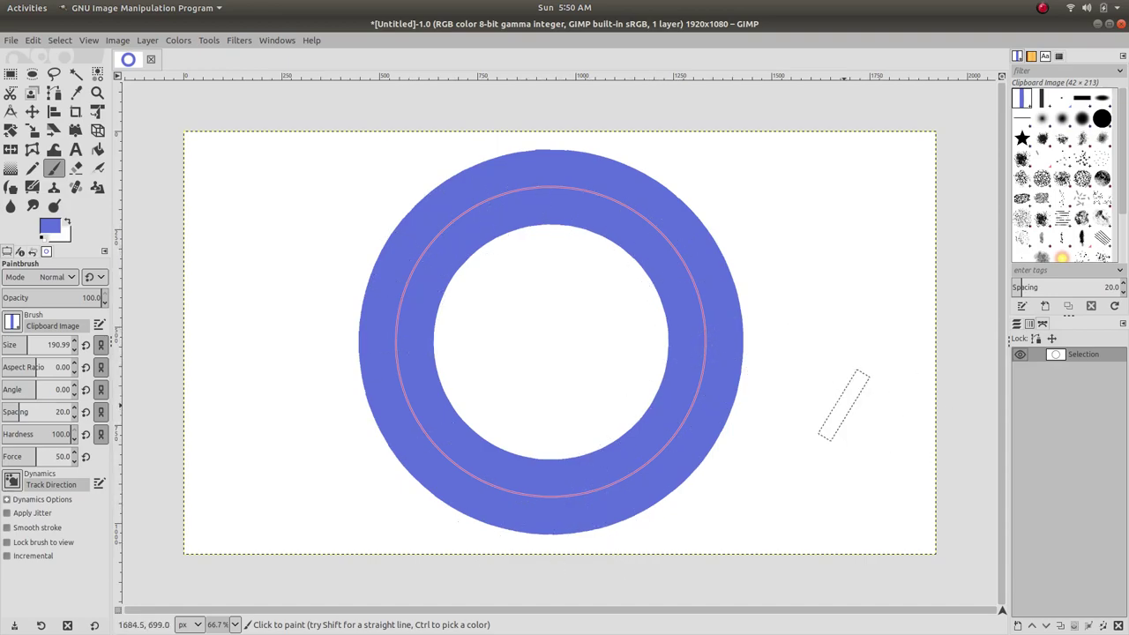
key(ctrl+z)
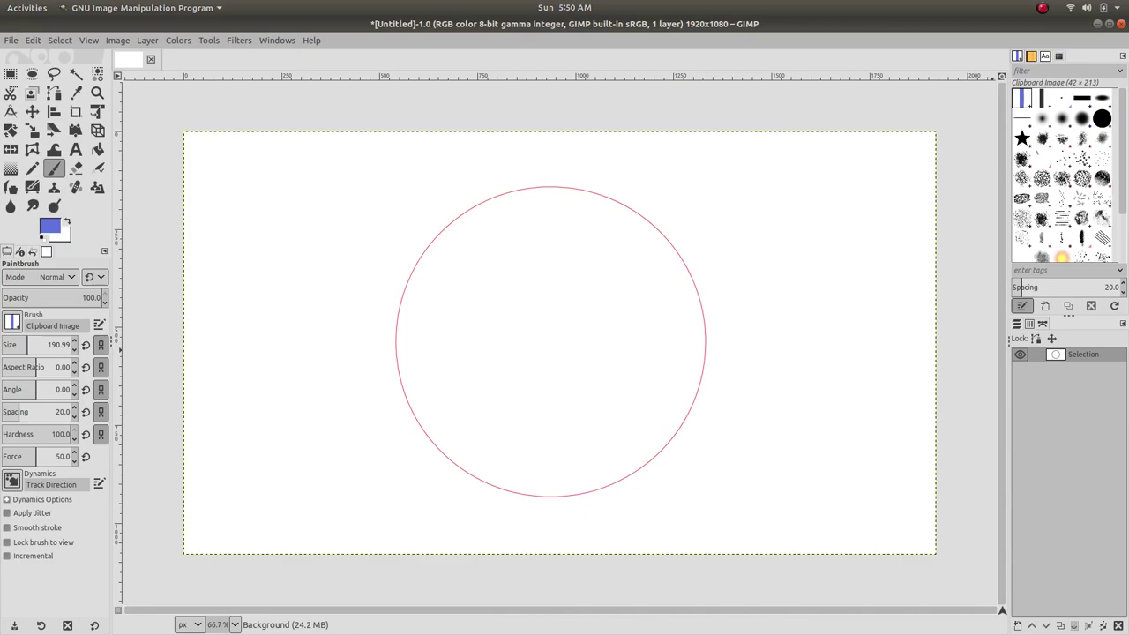
Set the brush spacing to 115, try stroking the circular path with emulated brush dynamics, and undo the stroke.
drag(1021, 290, 1069, 289)
right_click(1028, 355)
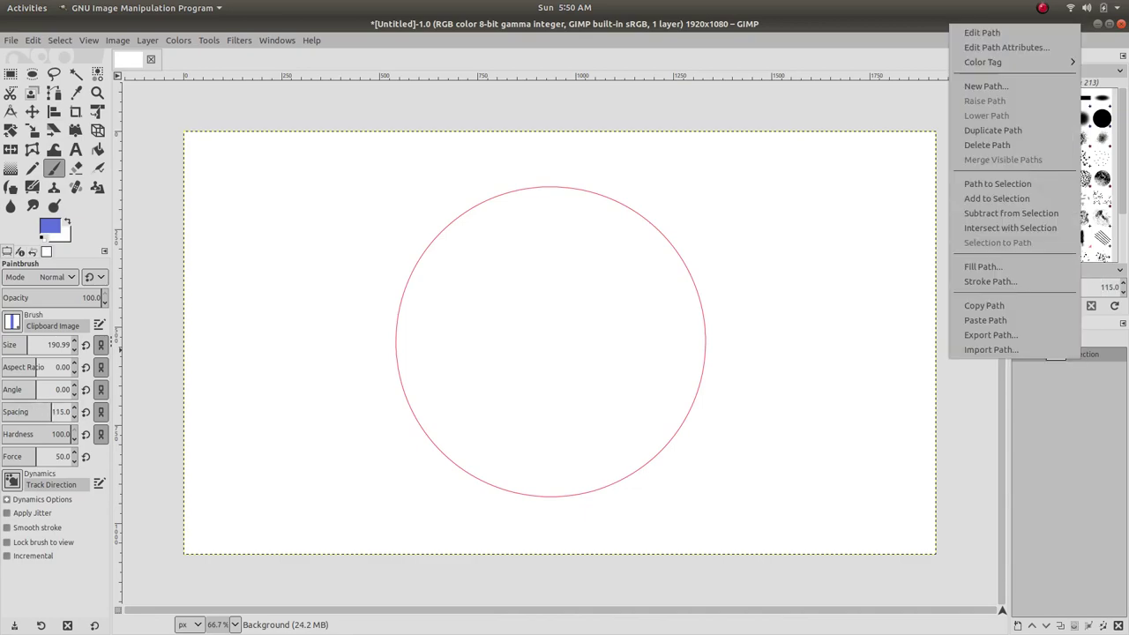
click(990, 282)
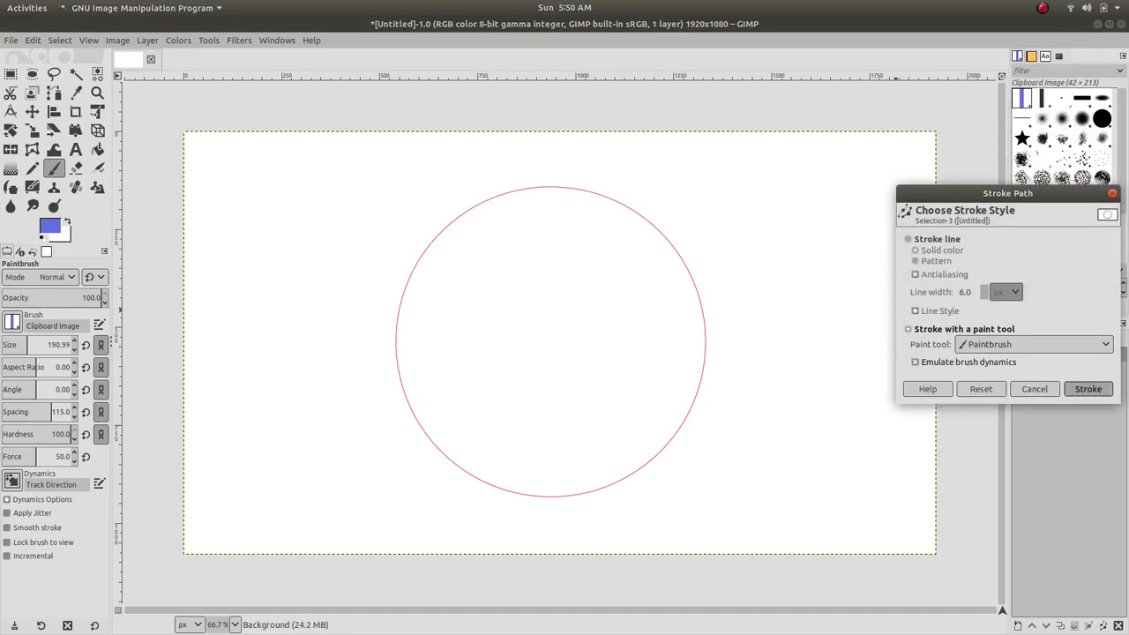
click(1088, 389)
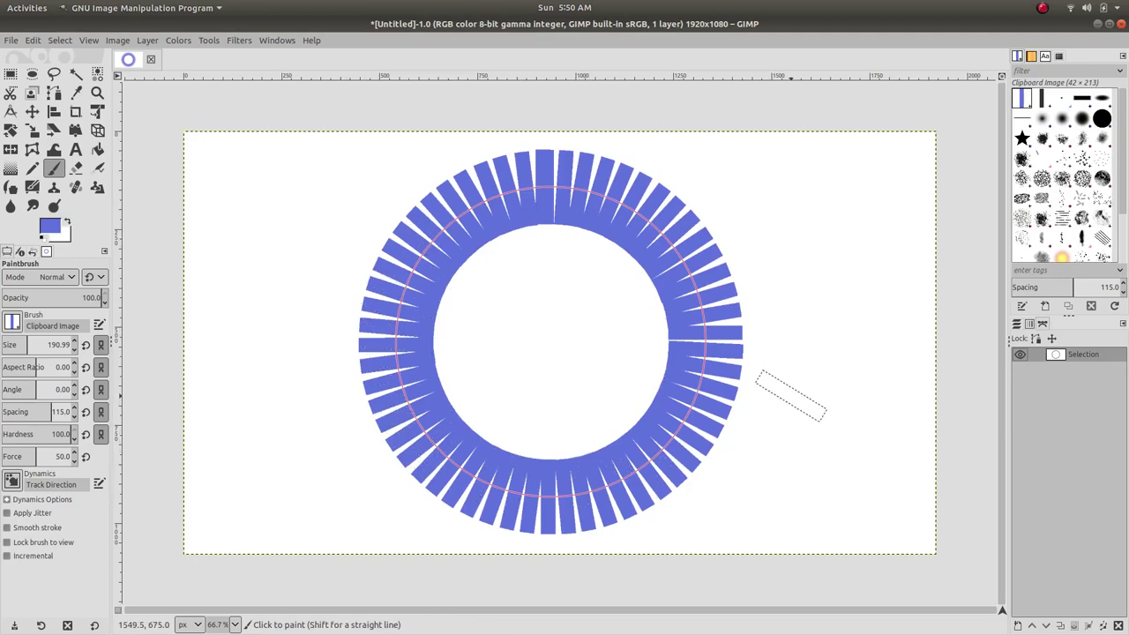
key(ctrl+z)
Set the brush spacing to about 173, try stroking the circular path with the Paintbrush, and undo the stroke.
drag(1074, 283, 1104, 283)
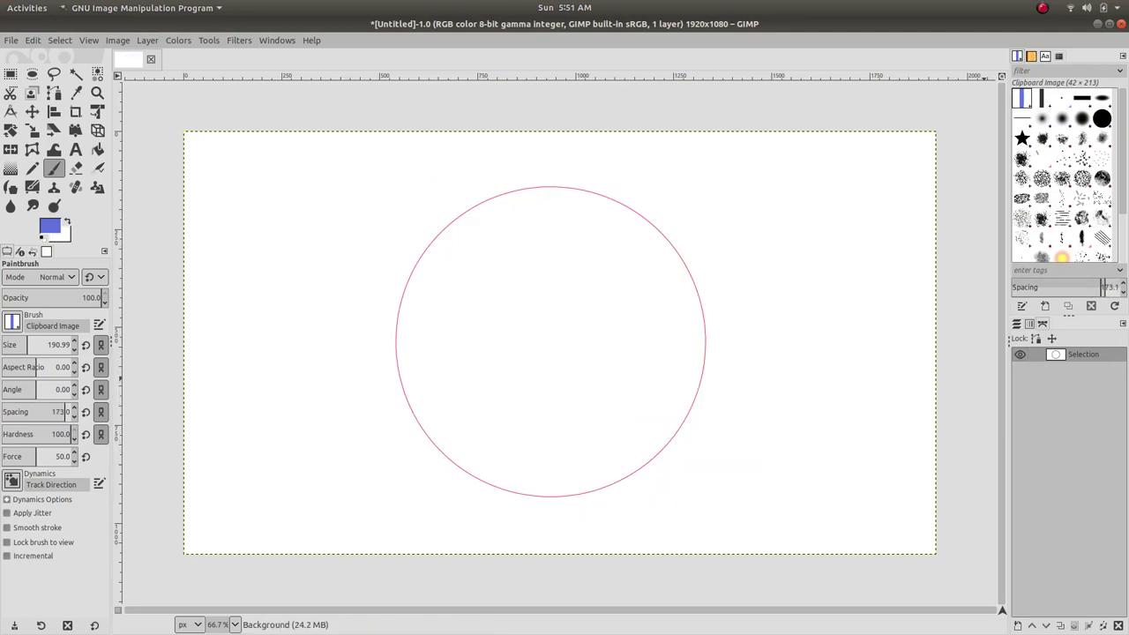
right_click(1029, 354)
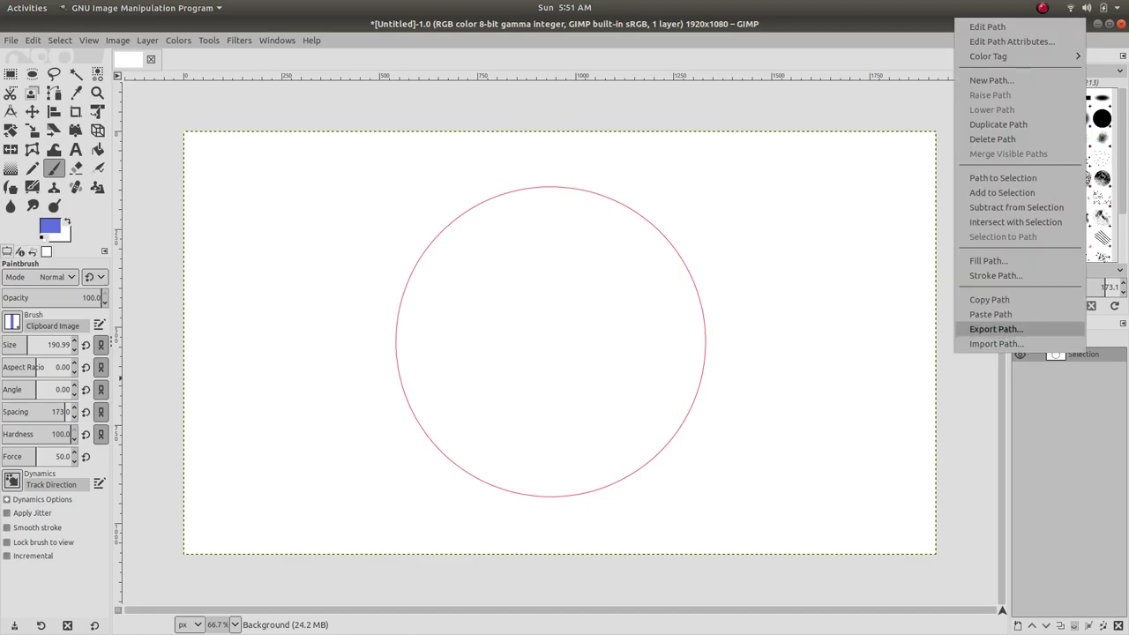
click(1023, 276)
click(1097, 375)
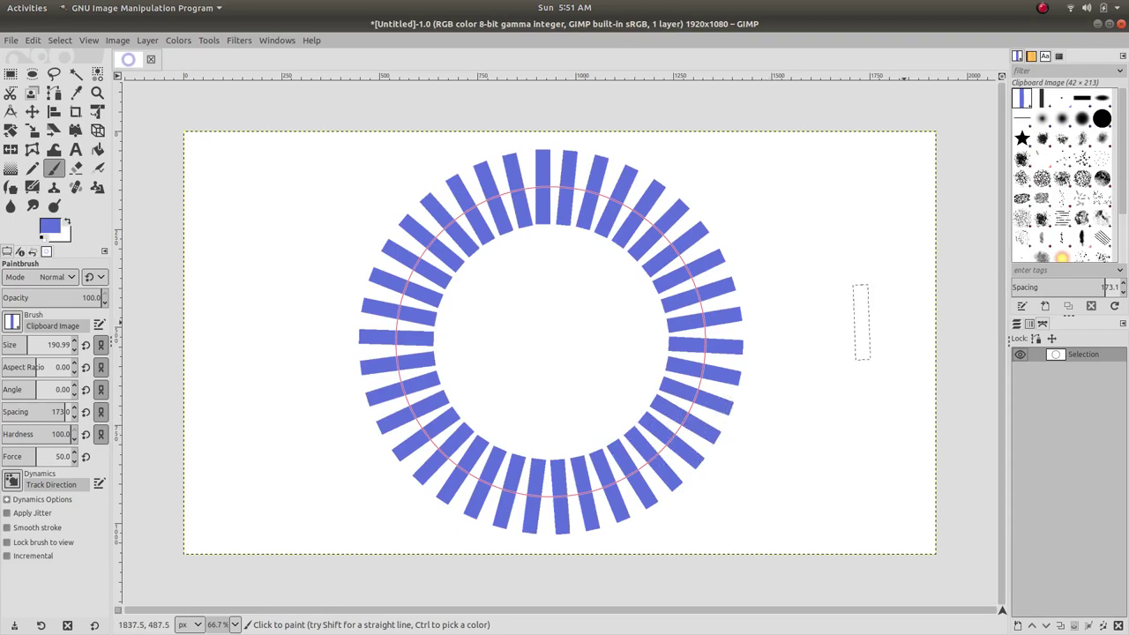
key(ctrl+z)
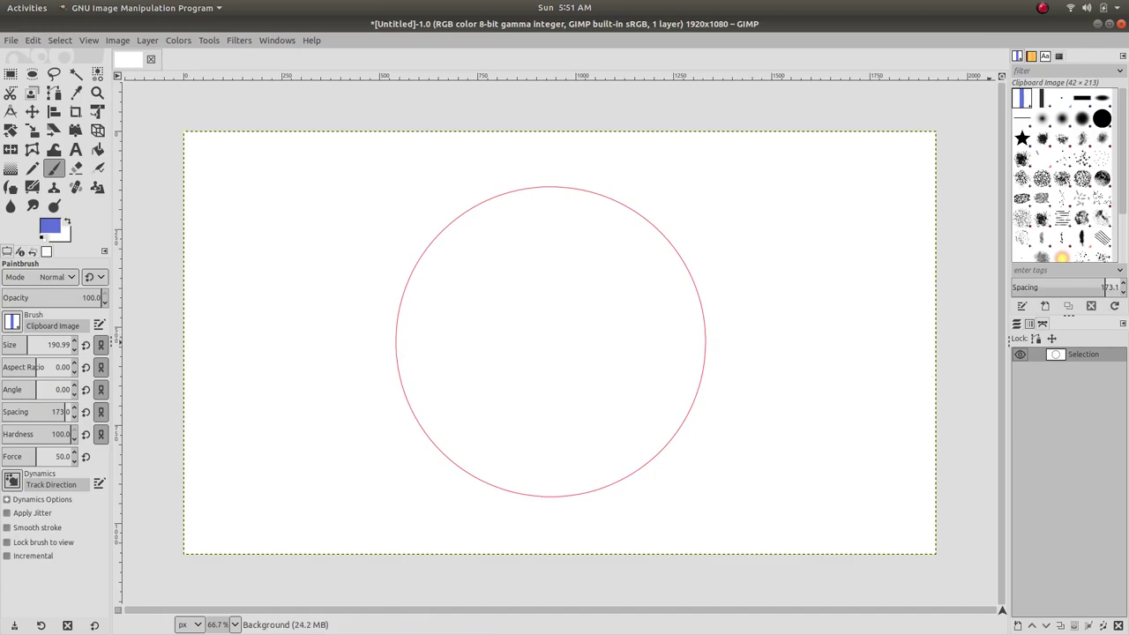
Set the brush spacing to about 224 and stroke the circular path with the Paintbrush to form a ring of radial bars.
drag(1104, 291, 1112, 291)
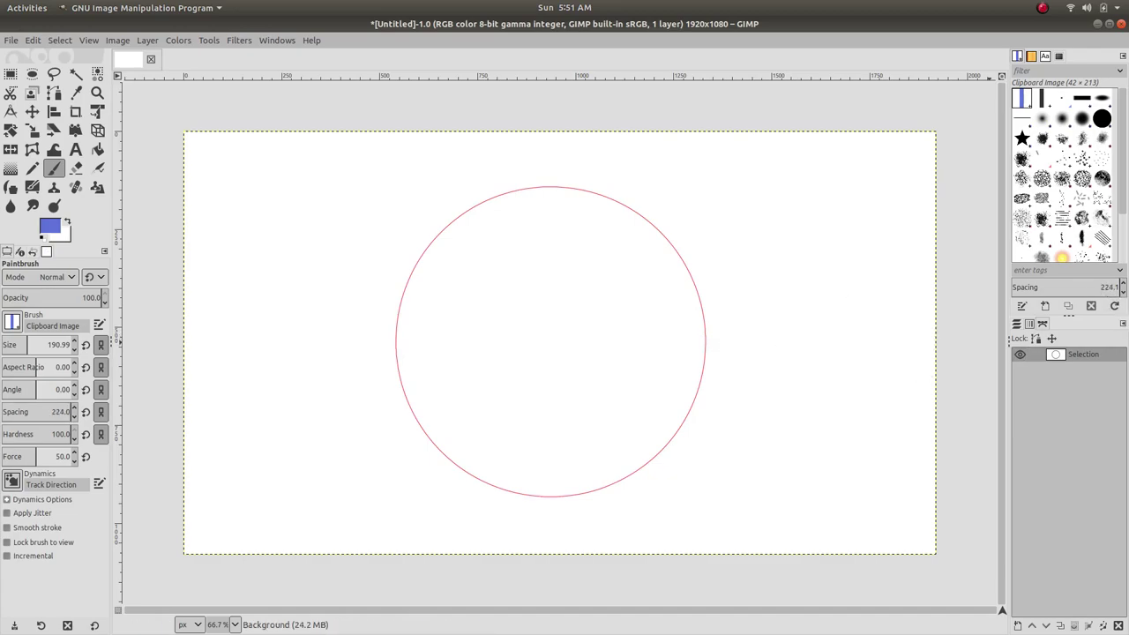
right_click(1085, 354)
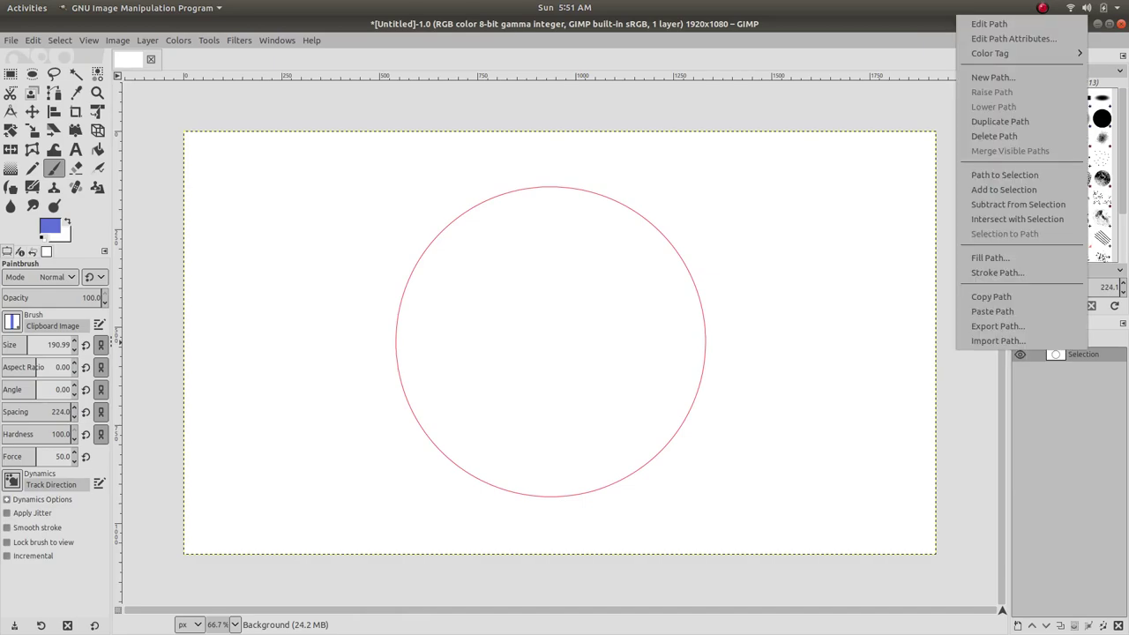
click(1015, 271)
click(1096, 376)
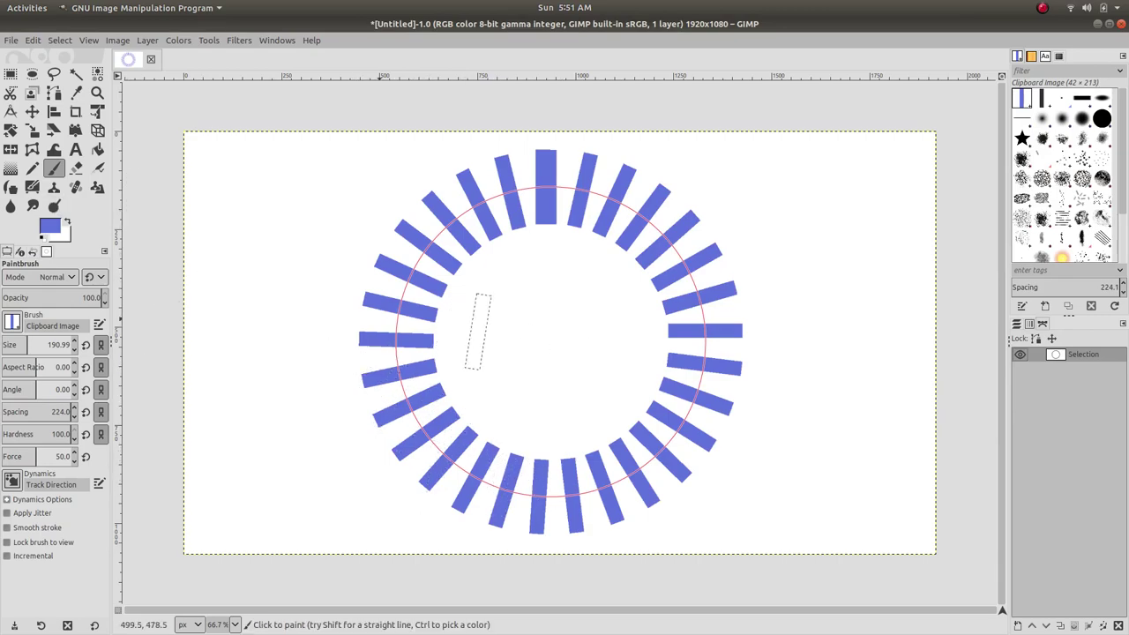
Hide the circular path and start a new open path with four anchors, curving from the canvas's upper left across the ring.
click(54, 92)
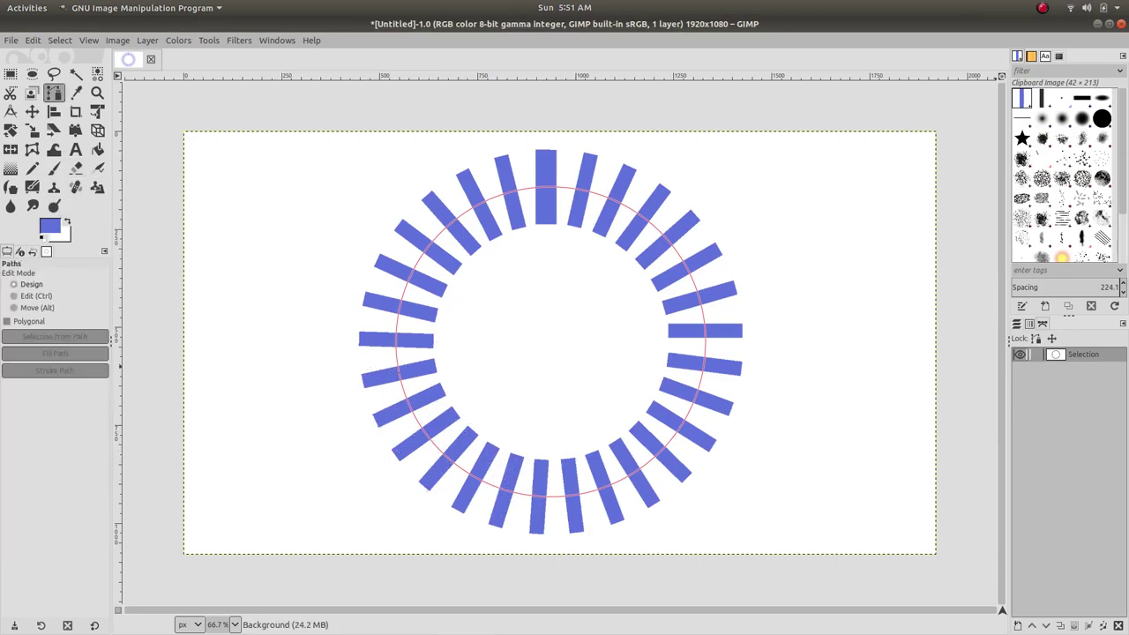
click(1019, 354)
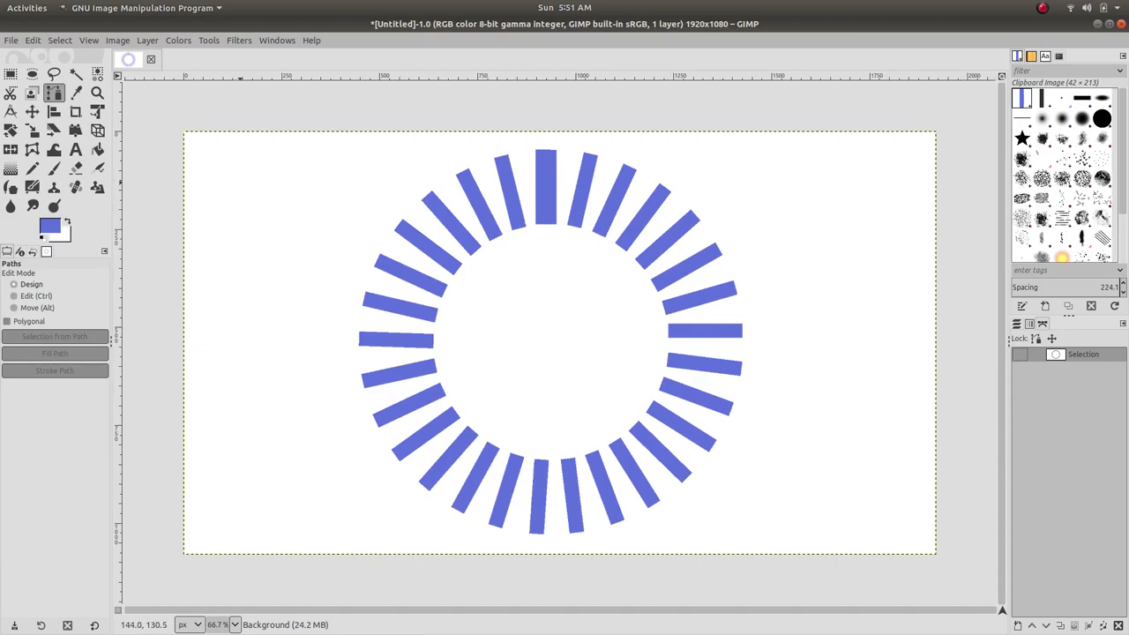
click(241, 182)
click(311, 402)
mouse_move(506, 444)
mouse_down()
mouse_move(657, 494)
mouse_move(637, 488)
mouse_move(599, 424)
mouse_up()
click(733, 299)
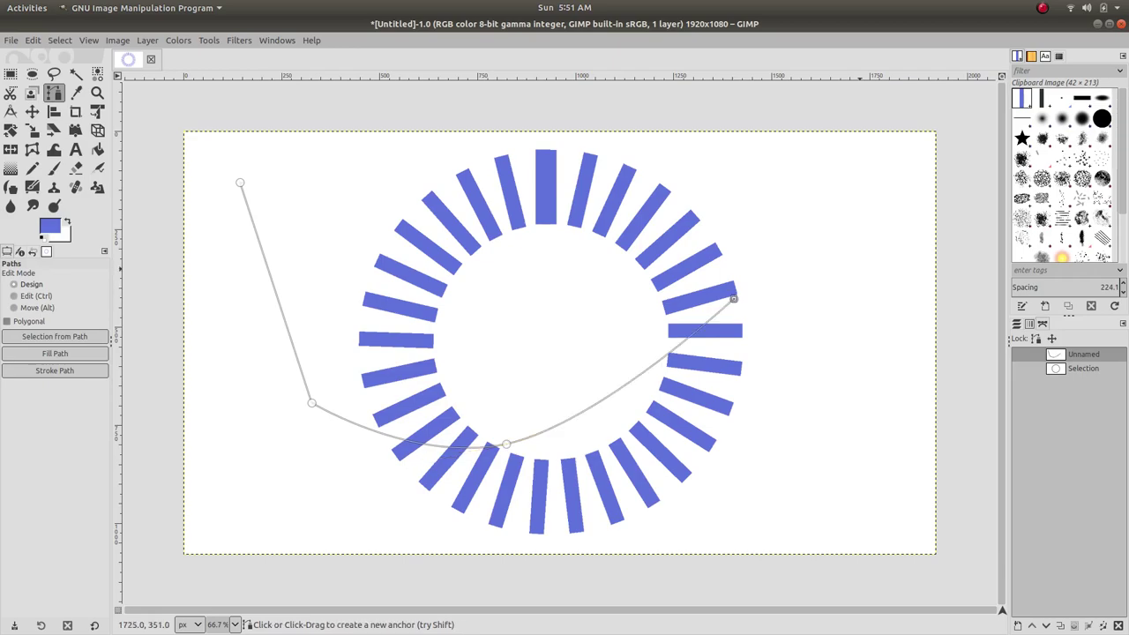
Extend the new path with an end anchor just beyond the canvas's right edge and bend its last segment.
click(893, 199)
drag(893, 199, 949, 179)
drag(872, 216, 862, 197)
key(ctrl+z)
drag(846, 236, 846, 198)
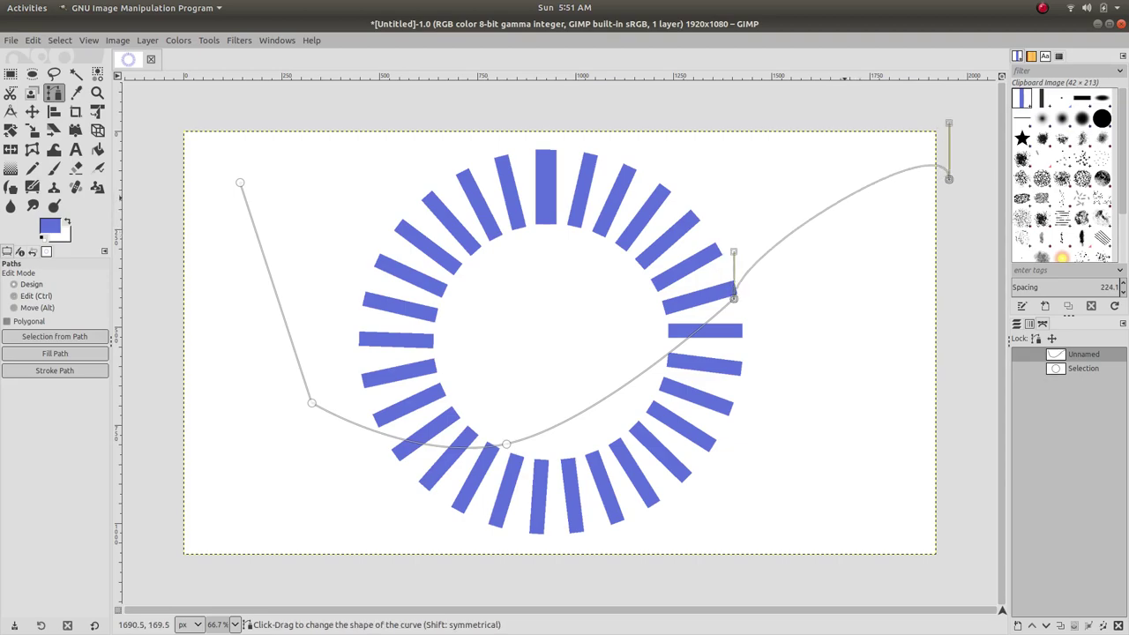
Reshape the path's last segment with its curve handles and move the first two anchors, placing the first beyond the canvas's left edge.
drag(946, 120, 908, 266)
key(ctrl+z)
drag(733, 253, 865, 219)
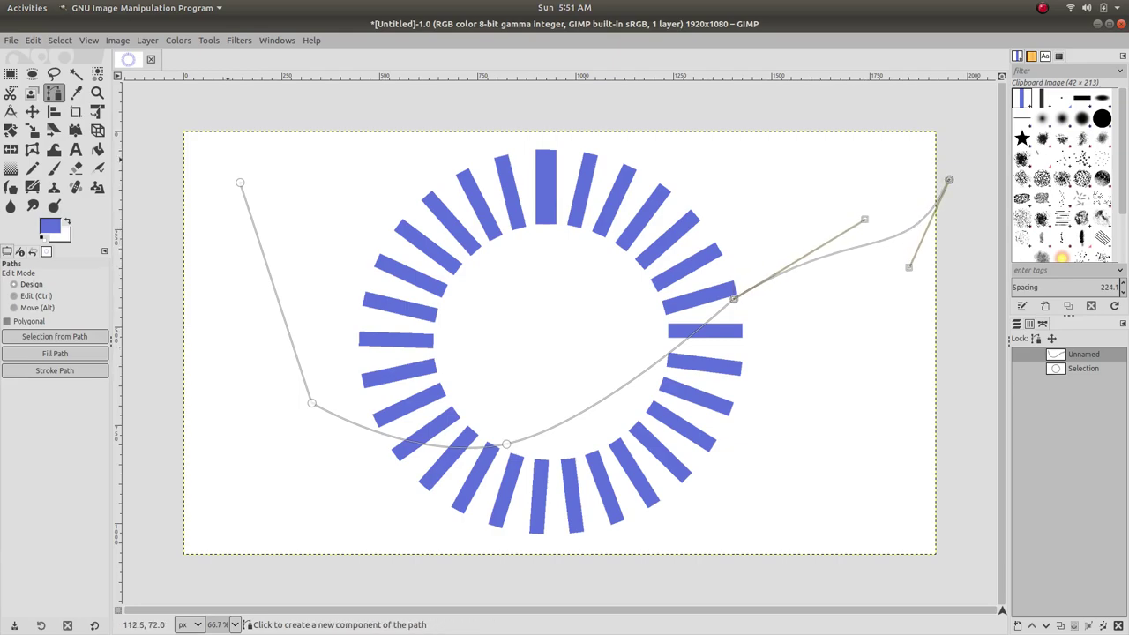
drag(240, 183, 149, 186)
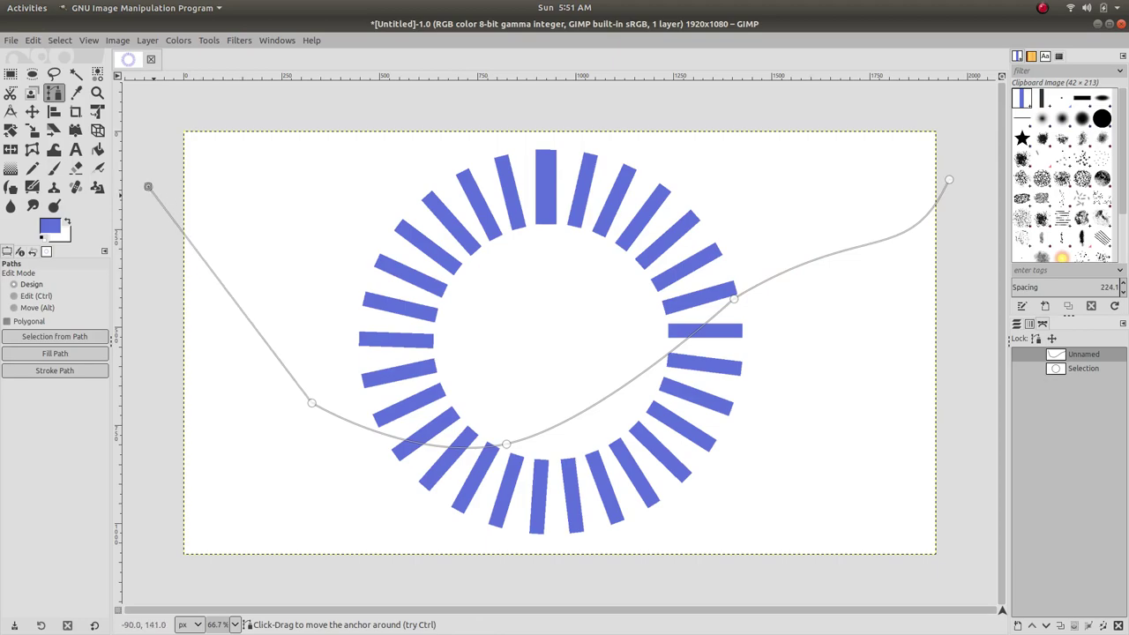
drag(311, 403, 277, 339)
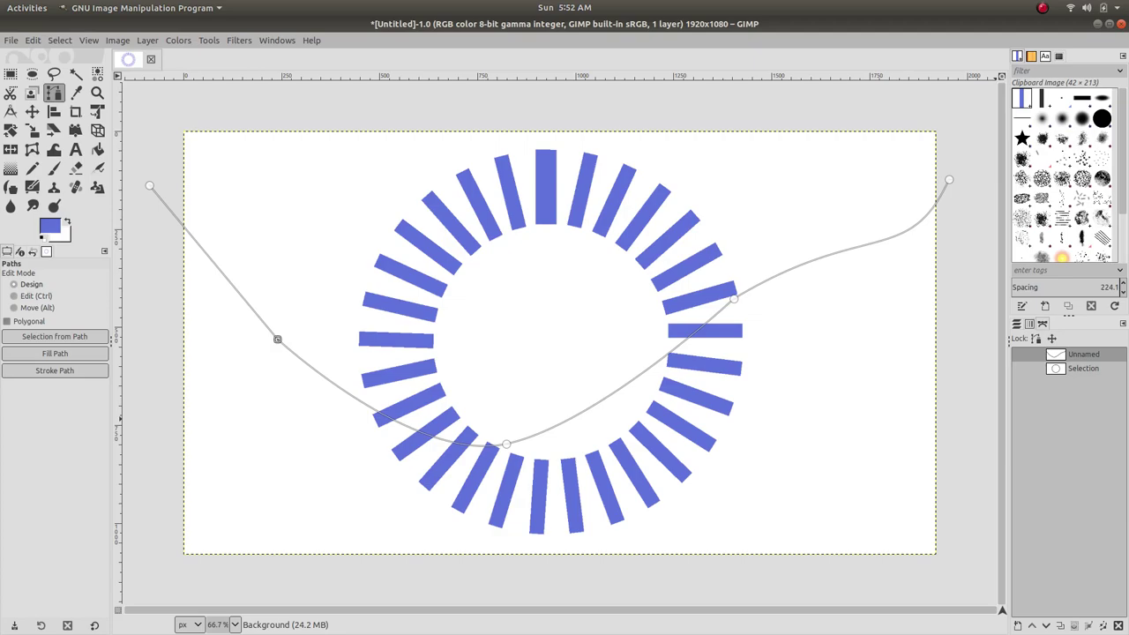
Add a new transparent 1920 × 1080 px layer above the background for the wavy path's bars.
click(1030, 323)
click(1017, 324)
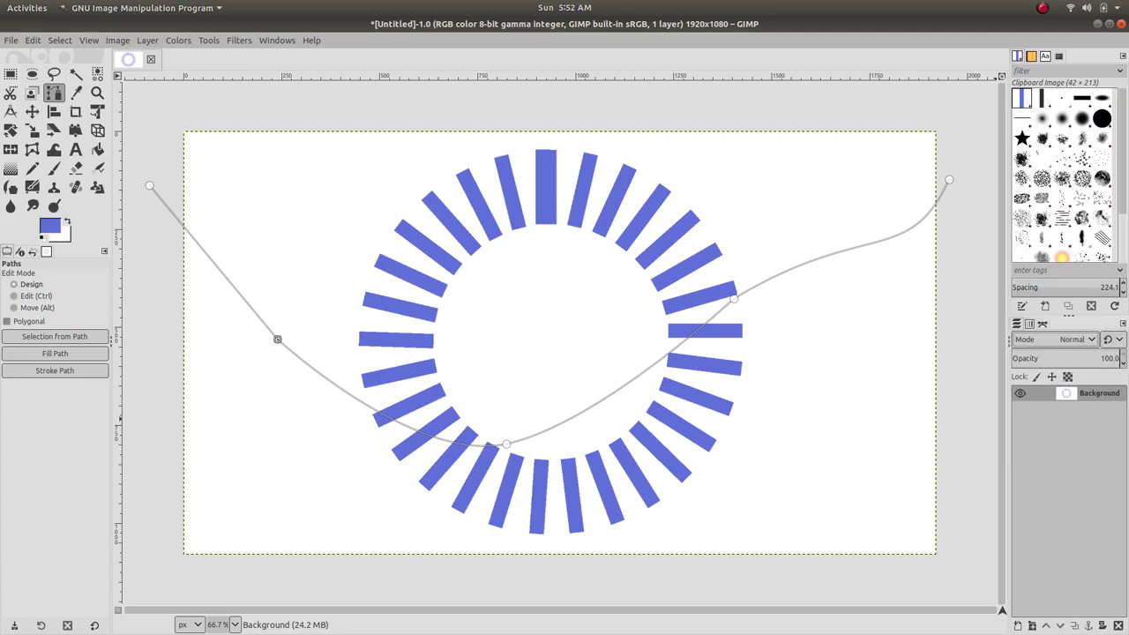
right_click(1028, 394)
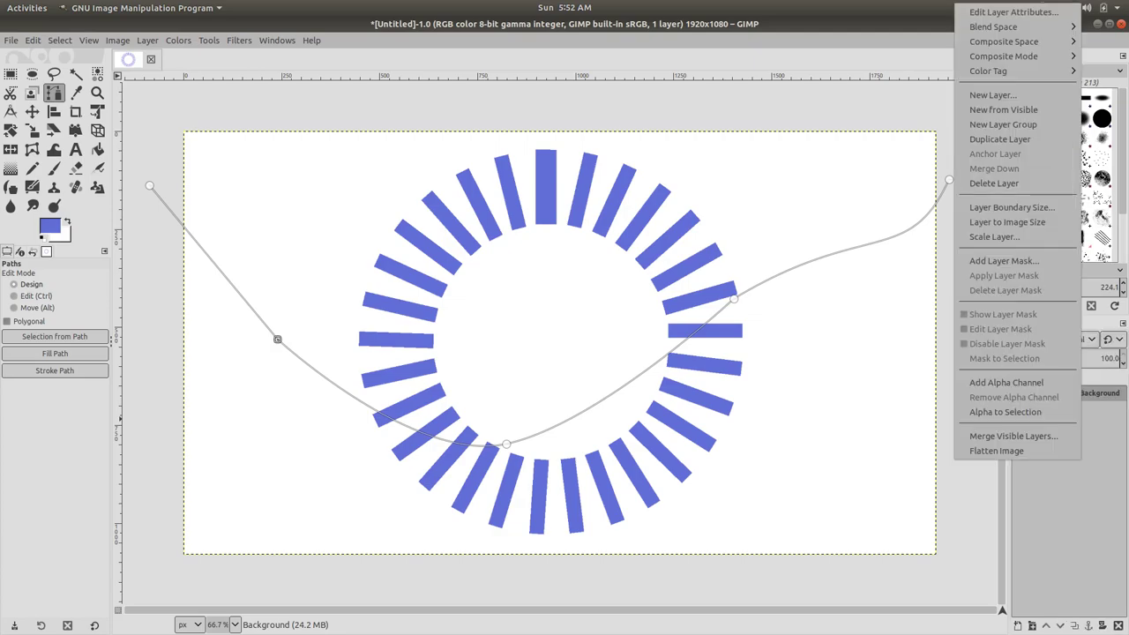
click(988, 95)
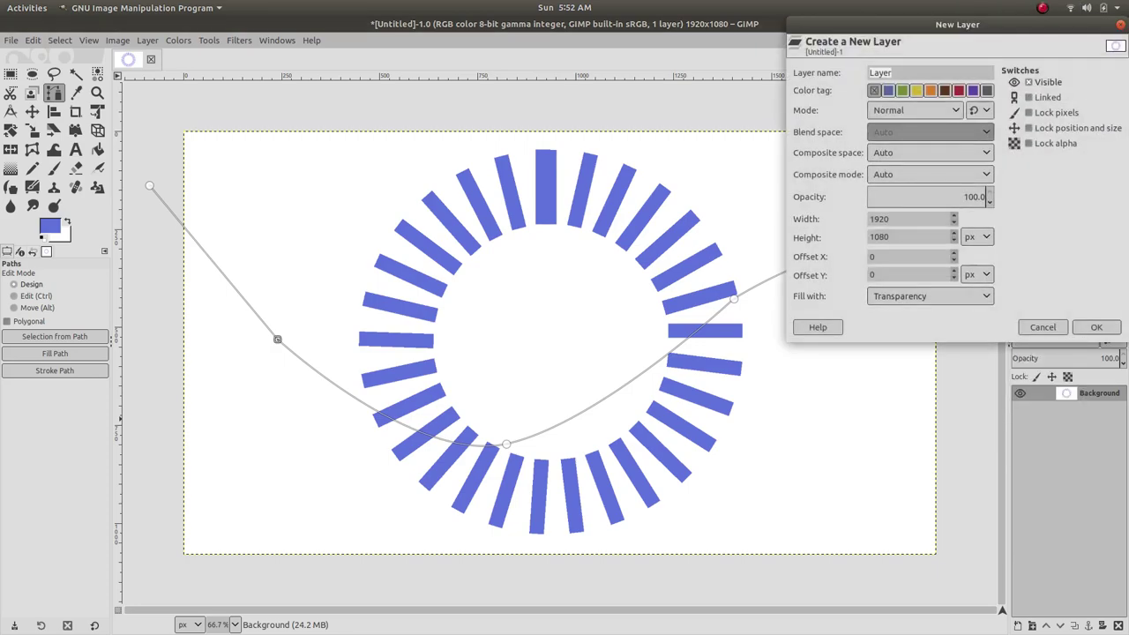
click(1097, 328)
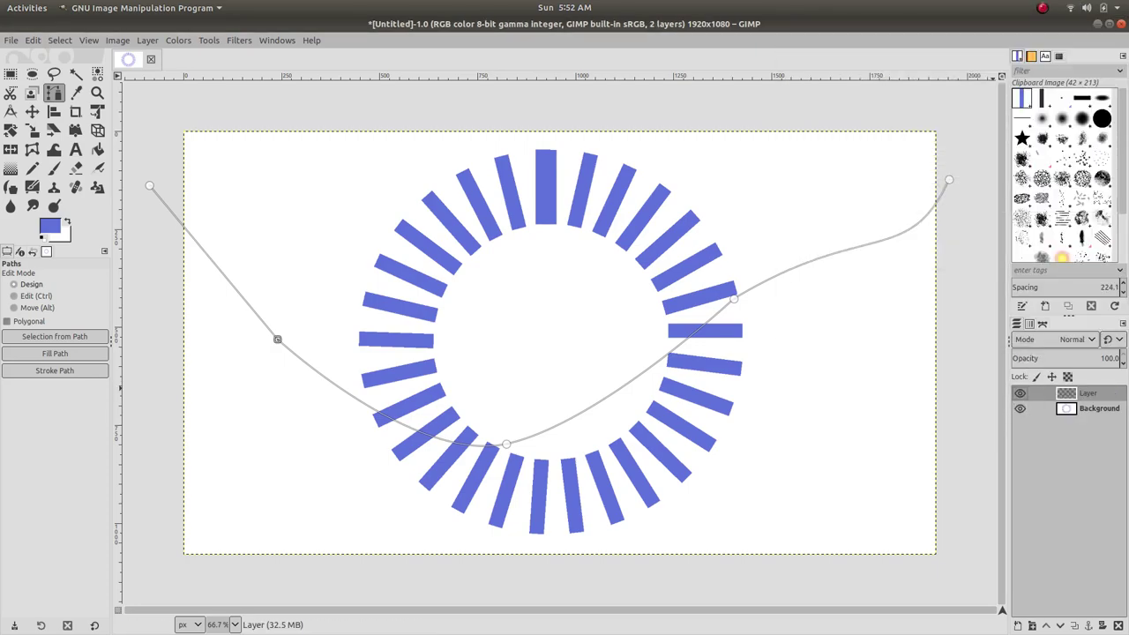
Try stroking the wavy path on the new layer with the Paintbrush and the blue bar brush, and undo the stroke.
click(1042, 324)
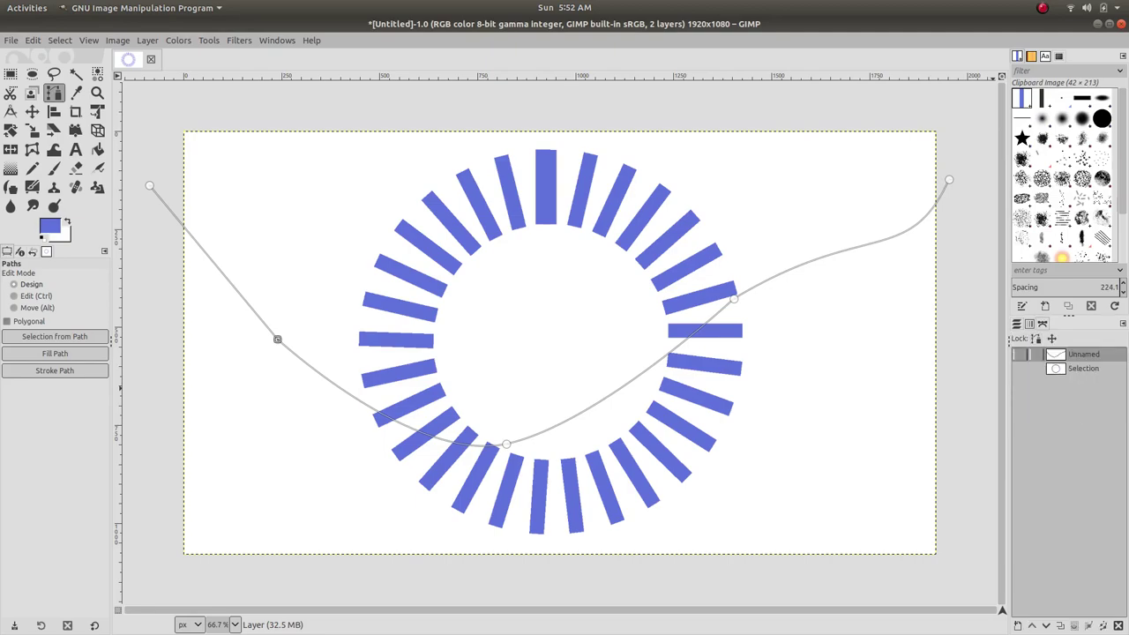
right_click(1084, 354)
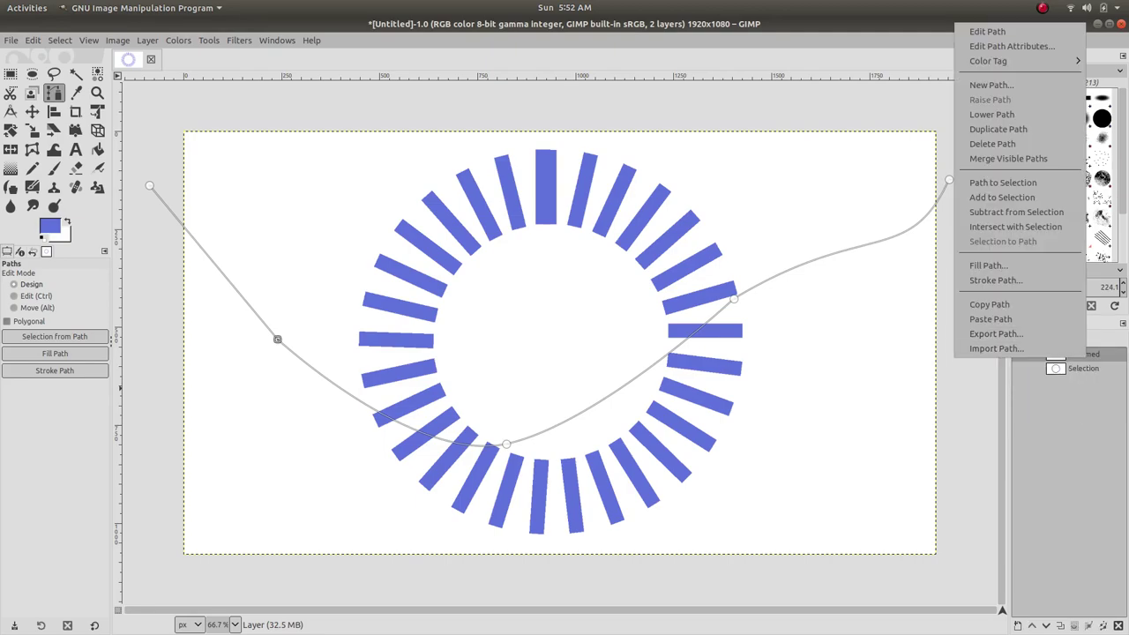
key(Escape)
click(1083, 368)
click(1083, 354)
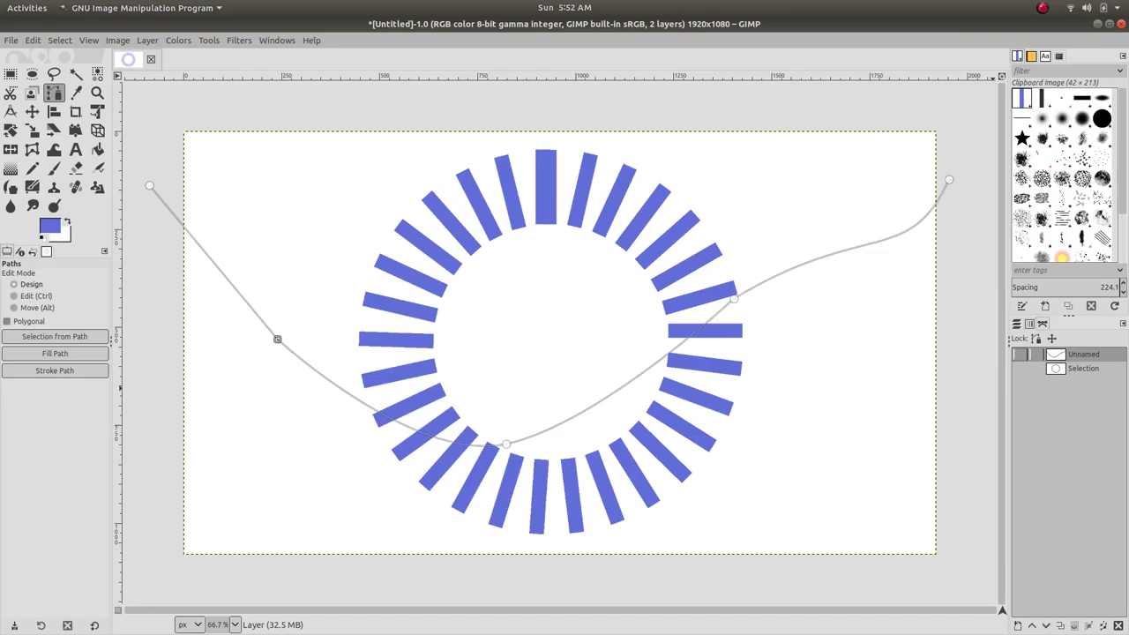
right_click(1084, 355)
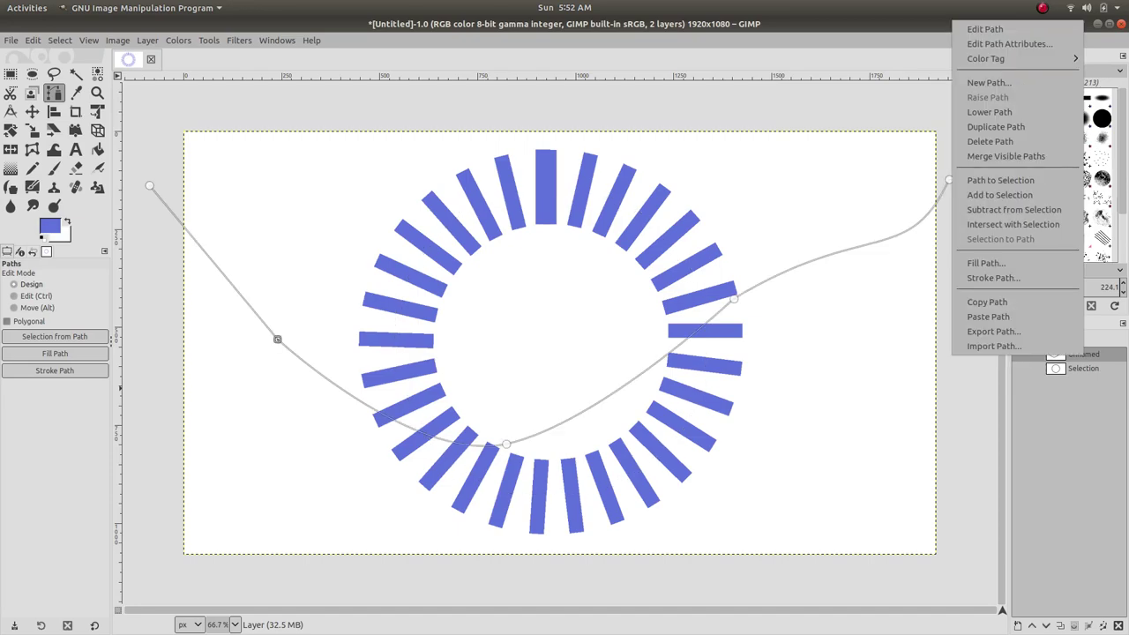
click(993, 278)
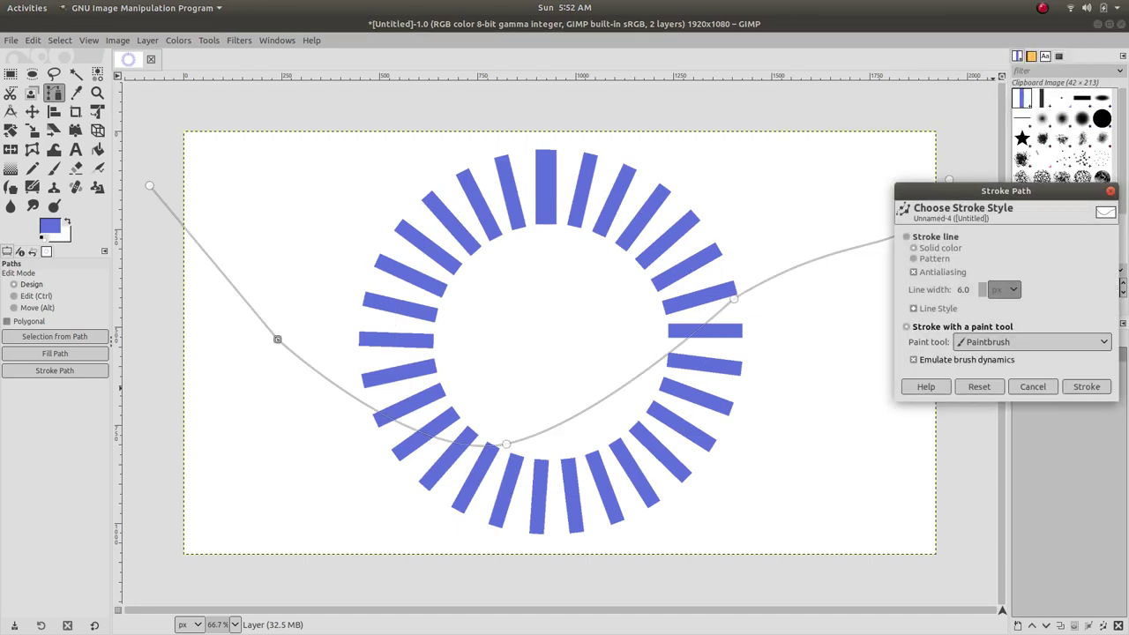
click(1087, 386)
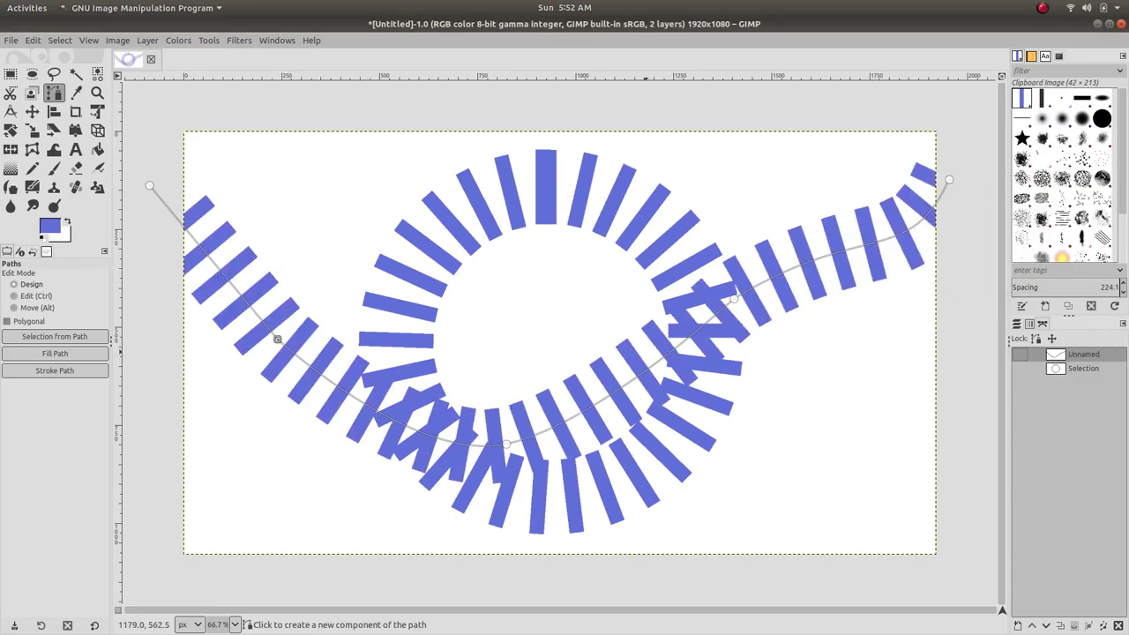
key(ctrl+z)
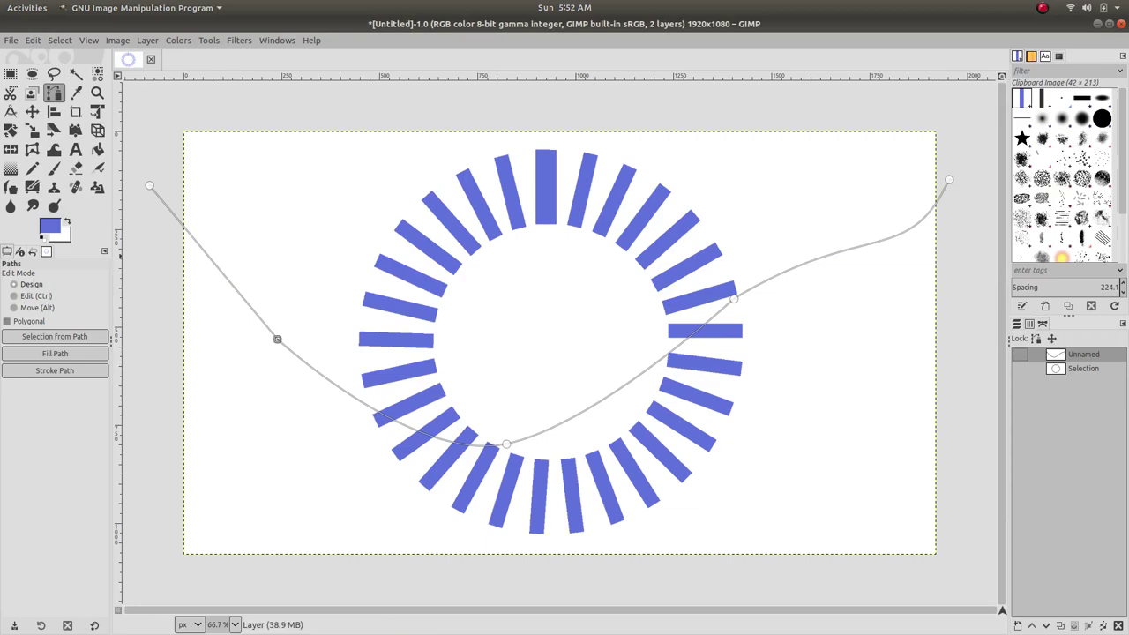
Set the foreground color to a bright green (HTML notation 7cdd5f).
click(49, 227)
drag(104, 150, 104, 156)
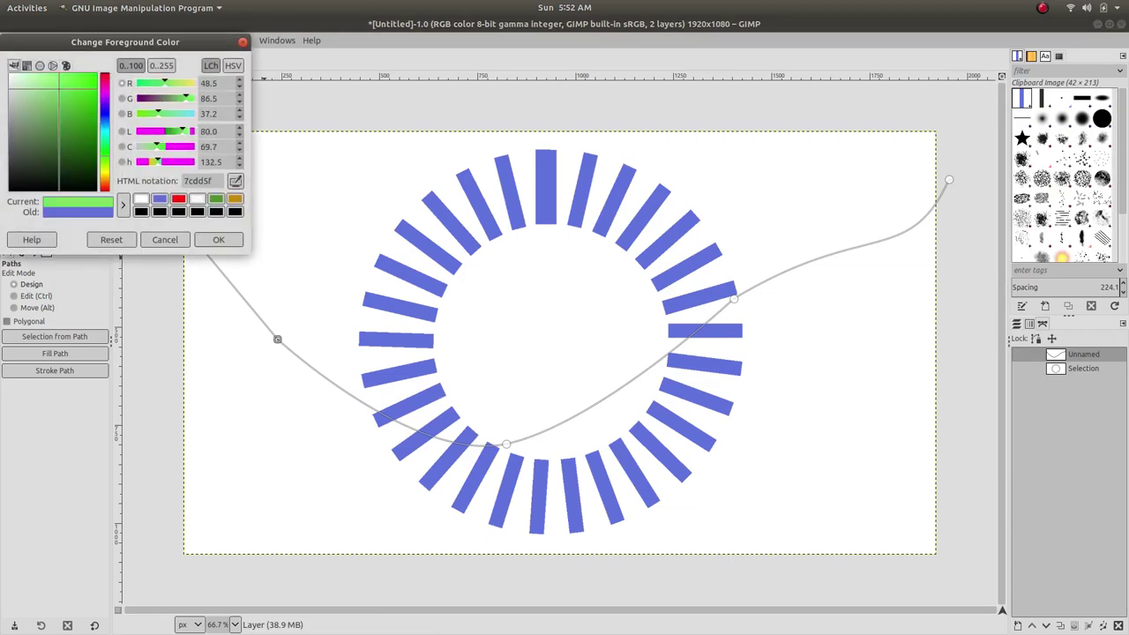
click(217, 239)
click(218, 239)
Try stroking the wavy path with the Paintbrush while green is the foreground color, and undo the stroke.
right_click(1071, 356)
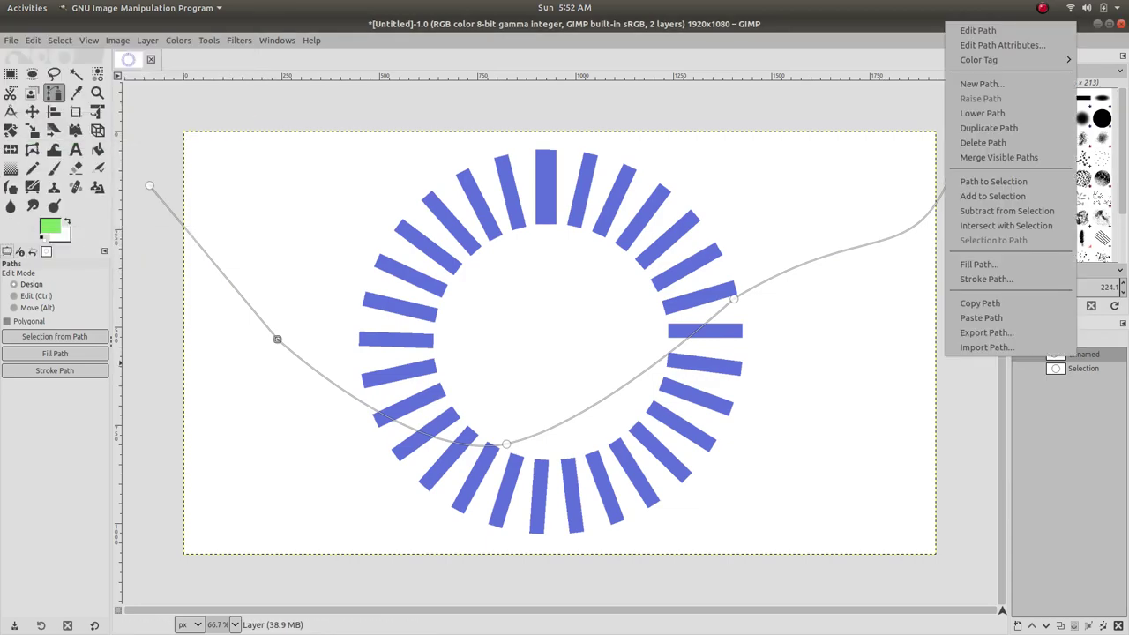
click(986, 278)
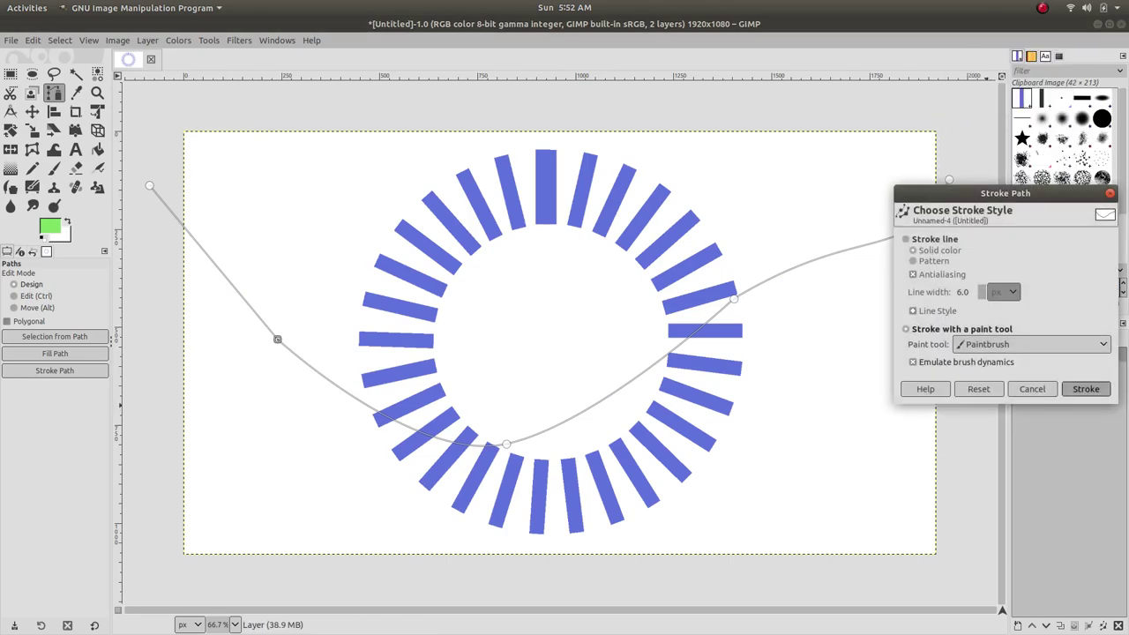
click(1085, 390)
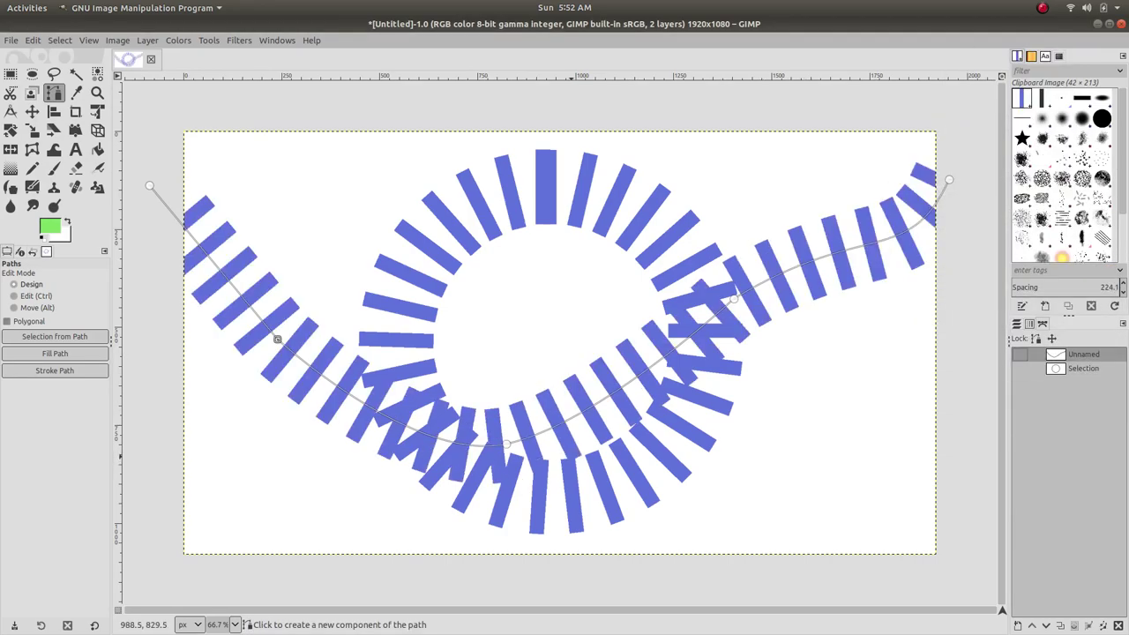
key(ctrl+z)
key(p)
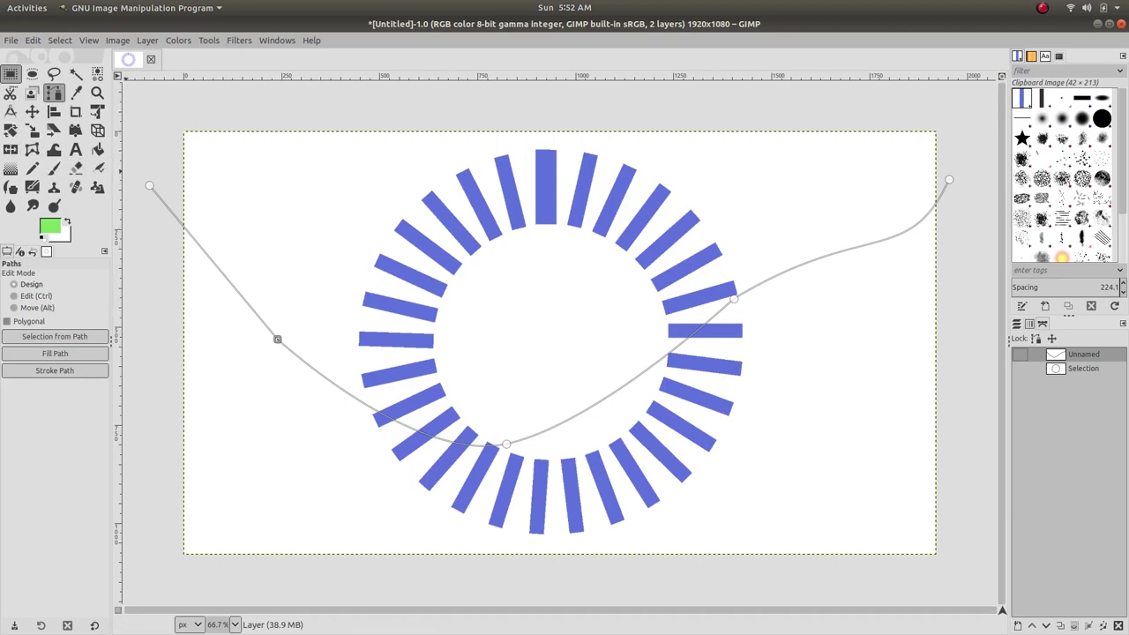
Fill a narrow vertical selection of about 39 × 180 px near the canvas's upper-left corner with green and copy it as the clipboard brush.
click(11, 74)
drag(221, 170, 241, 247)
click(97, 149)
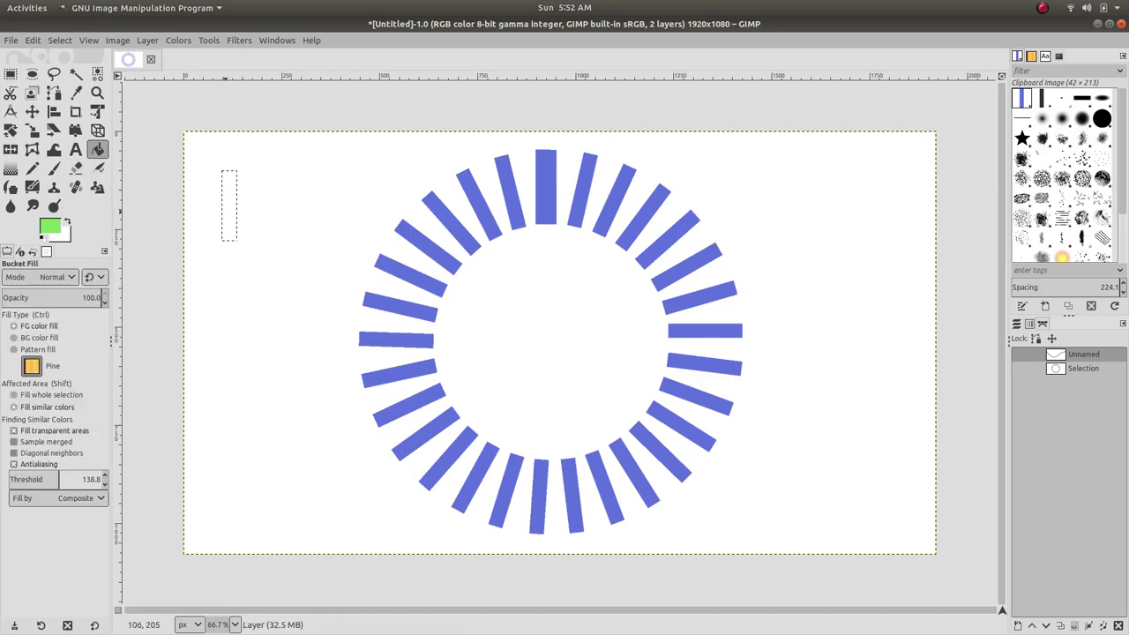
click(229, 210)
click(33, 40)
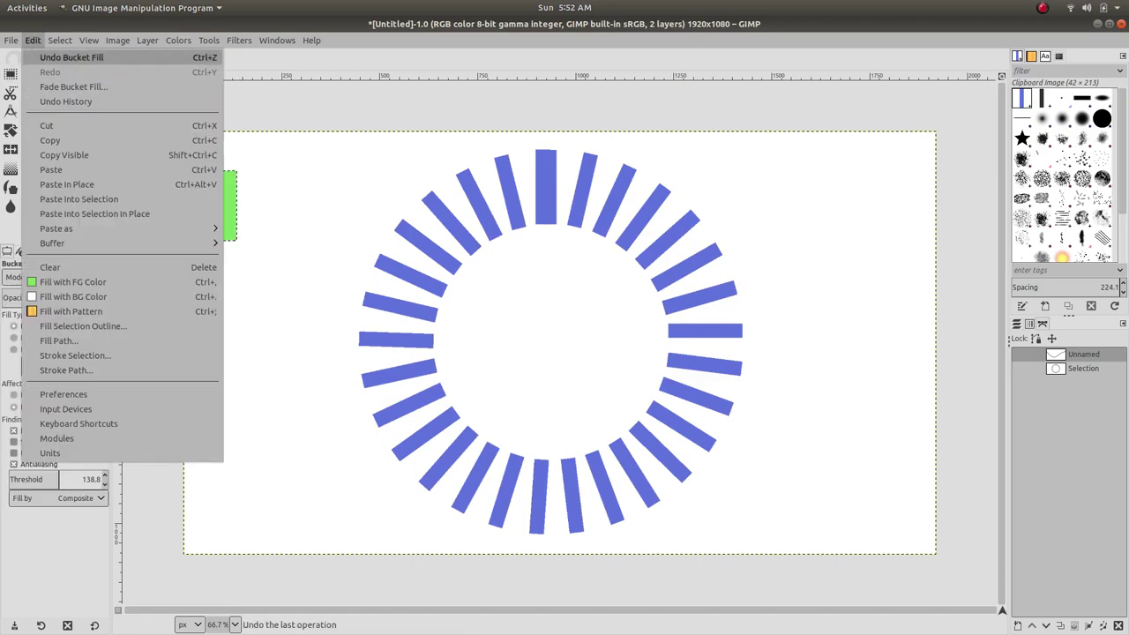
click(53, 141)
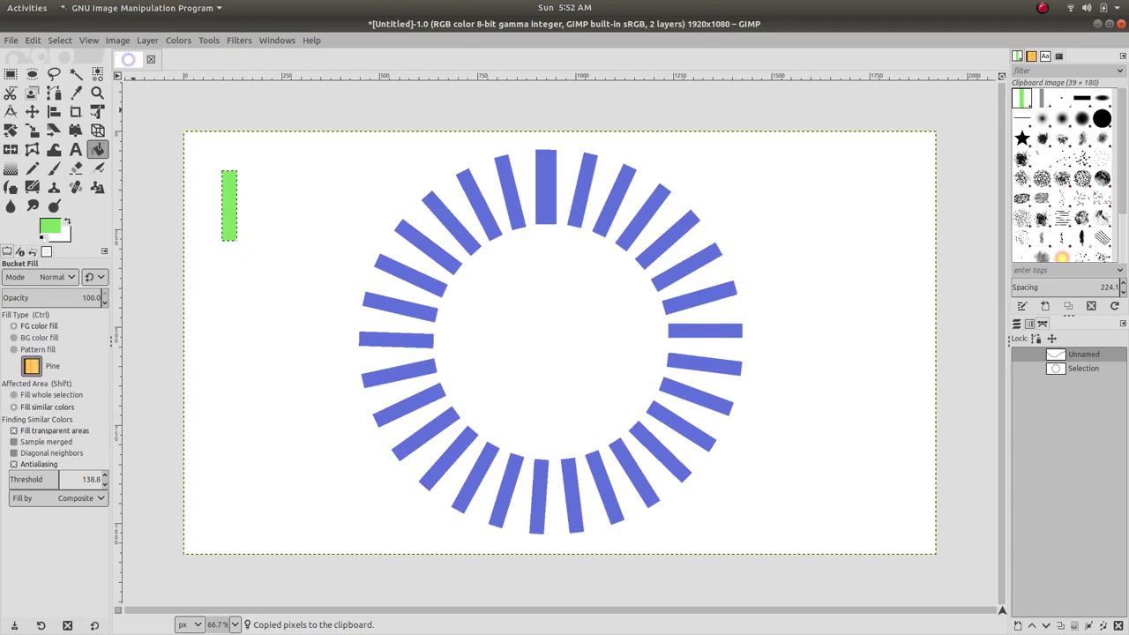
Clear the selection and erase the green sample bar from the layer with the Eraser.
click(33, 40)
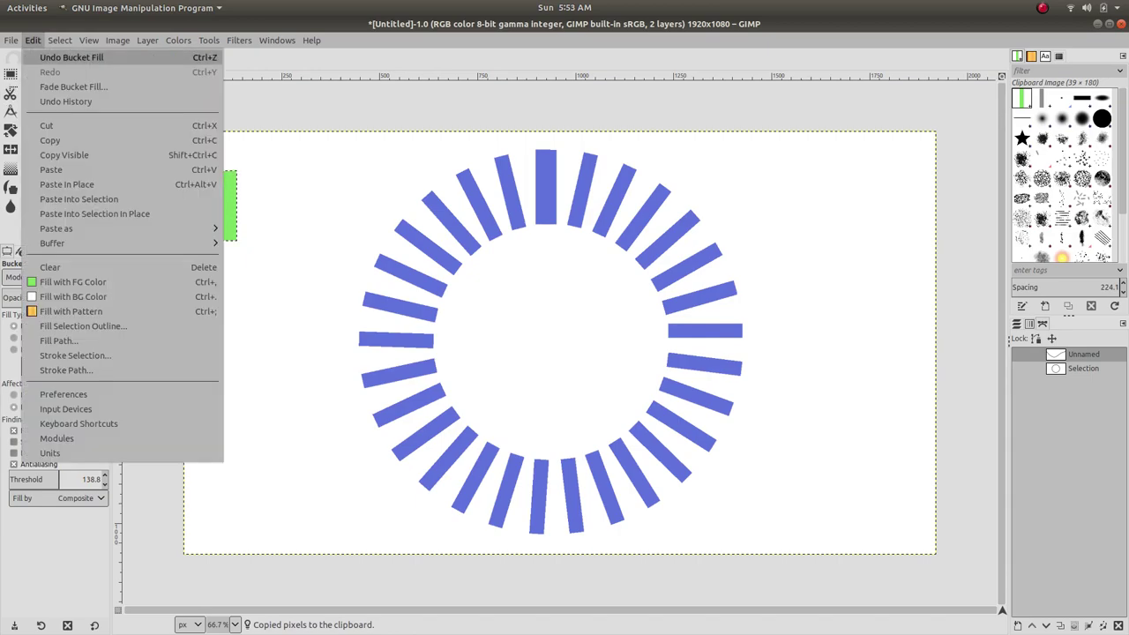
click(63, 72)
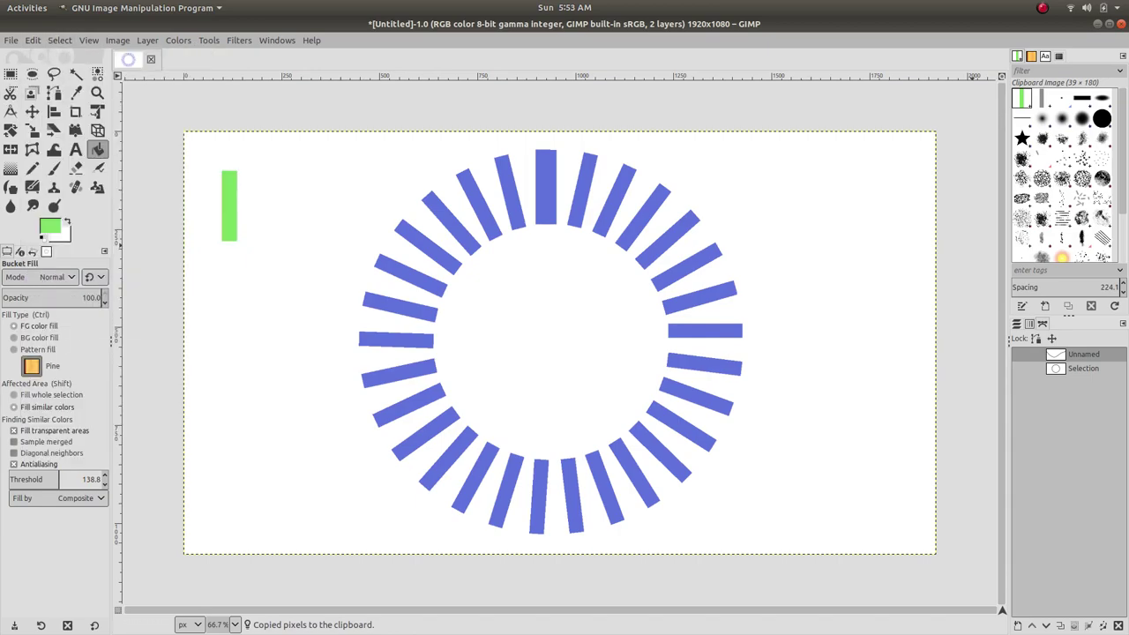
click(76, 187)
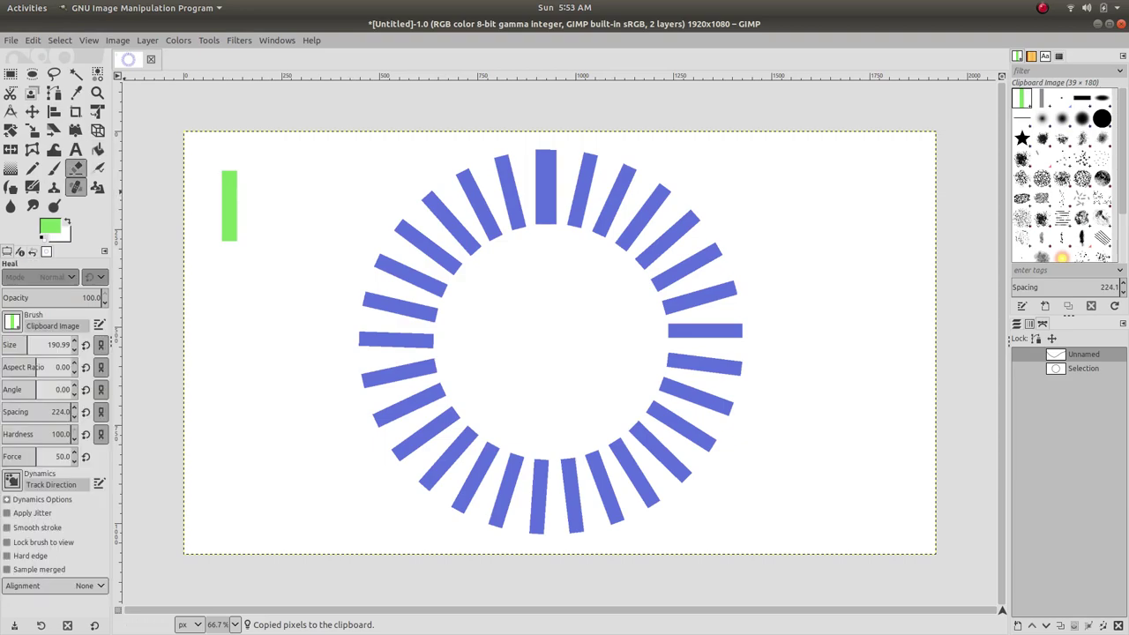
click(76, 169)
mouse_move(245, 153)
mouse_down()
mouse_move(223, 209)
mouse_move(236, 179)
mouse_move(235, 243)
mouse_move(309, 224)
mouse_up()
Stroke the wavy path using the Paintbrush with emulated brush dynamics and the green bar clipboard brush.
right_click(1094, 354)
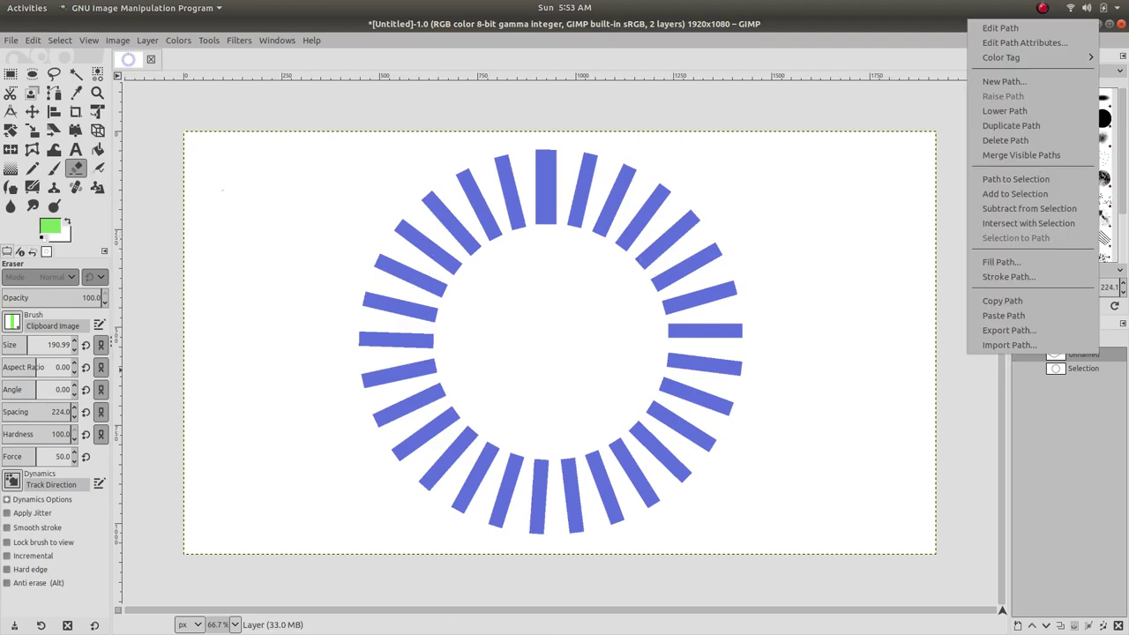
click(1008, 276)
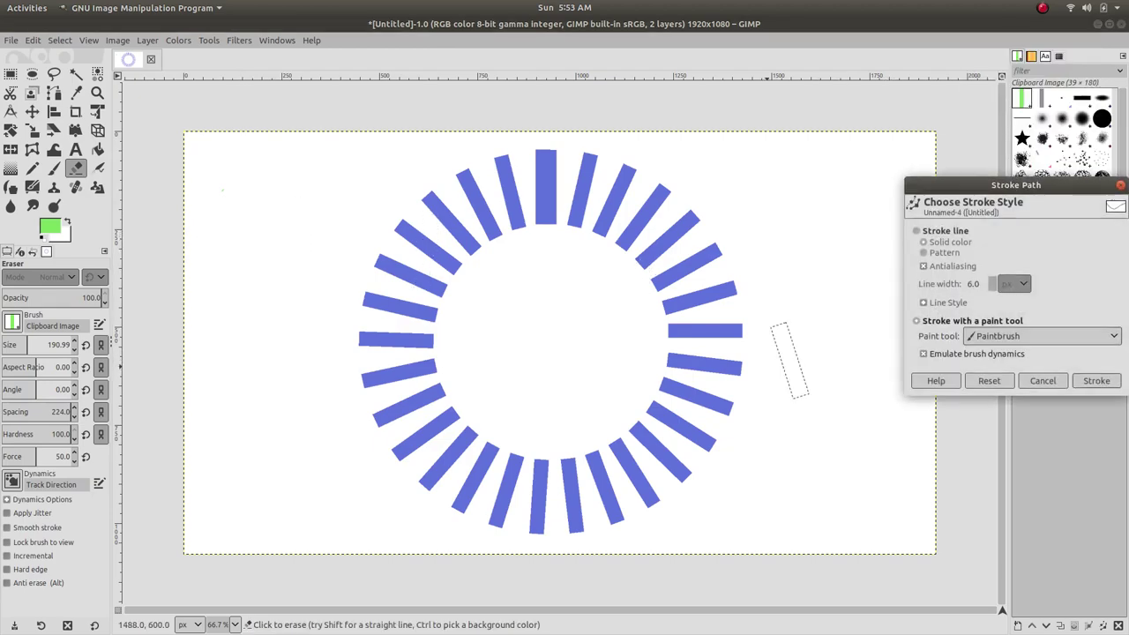
click(1097, 380)
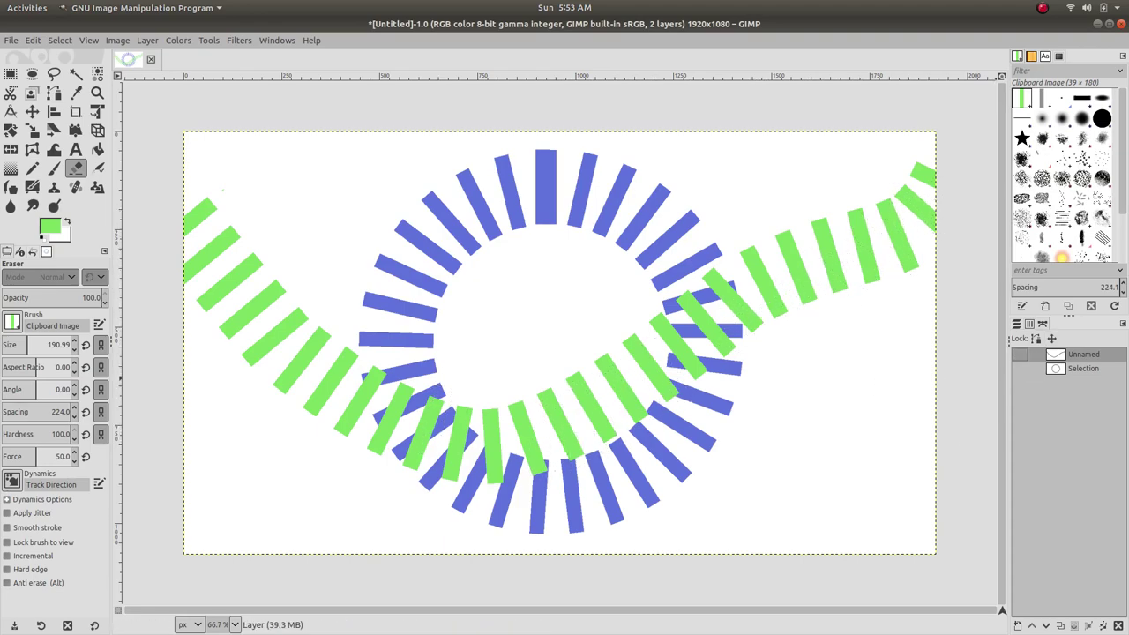
Try the Dissolve, Color erase and Erase blend modes on the layer holding the green bars.
click(1017, 324)
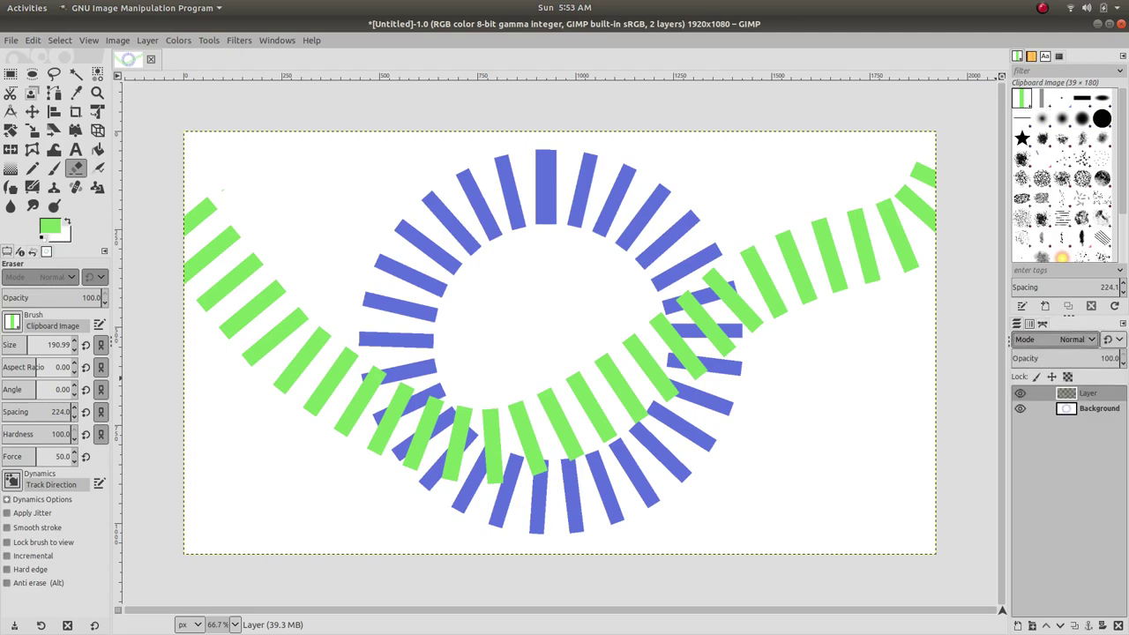
click(1073, 339)
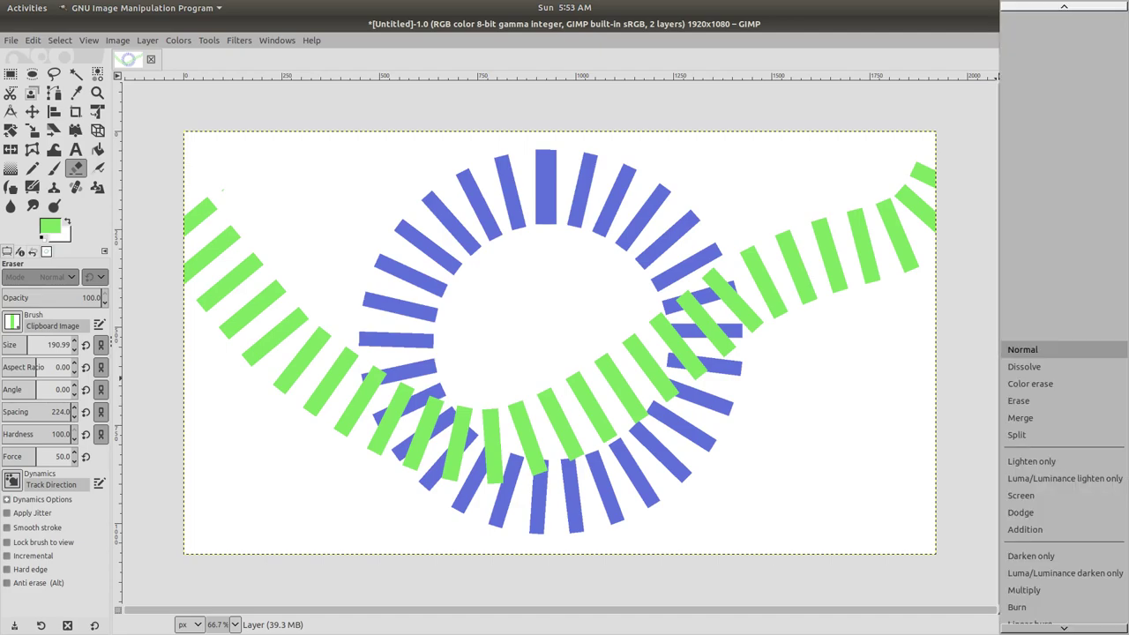
click(1024, 366)
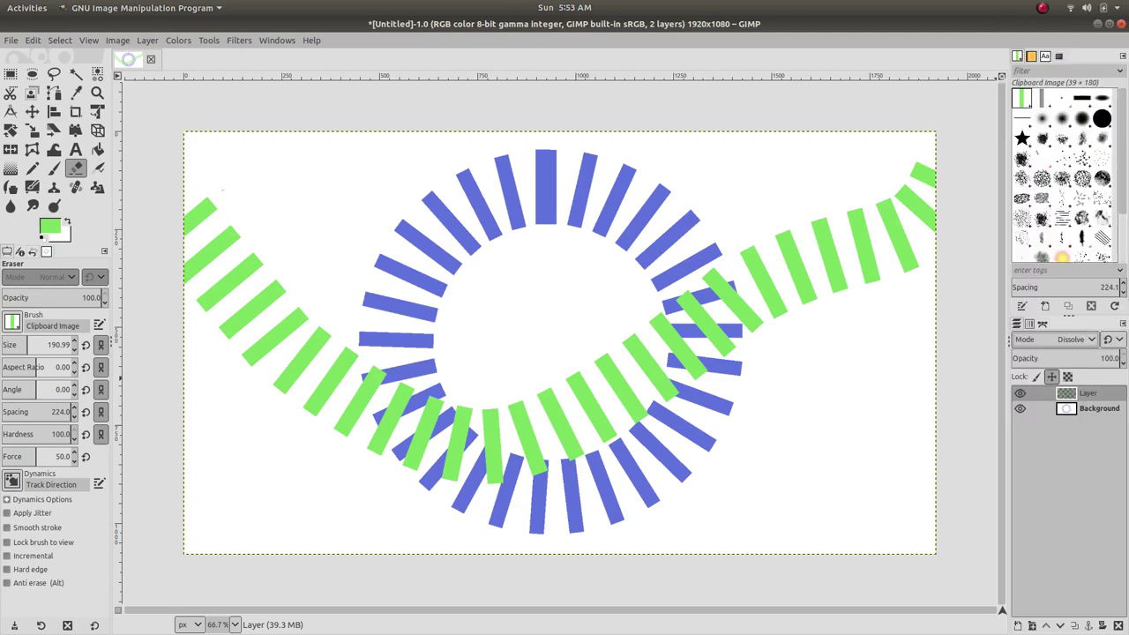
click(1058, 349)
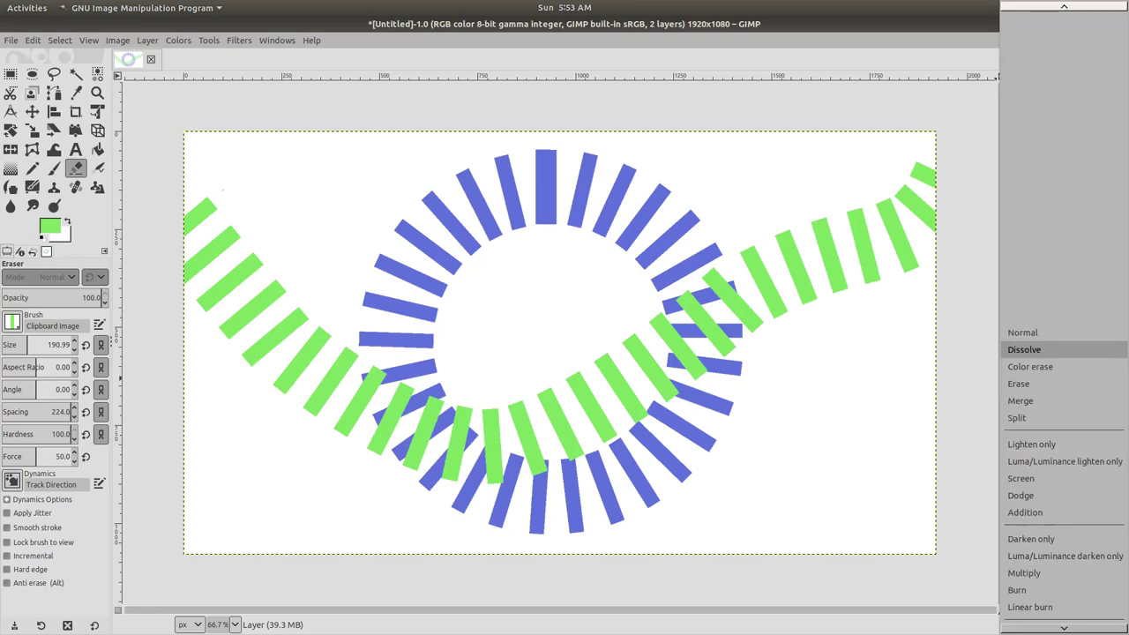
click(1030, 366)
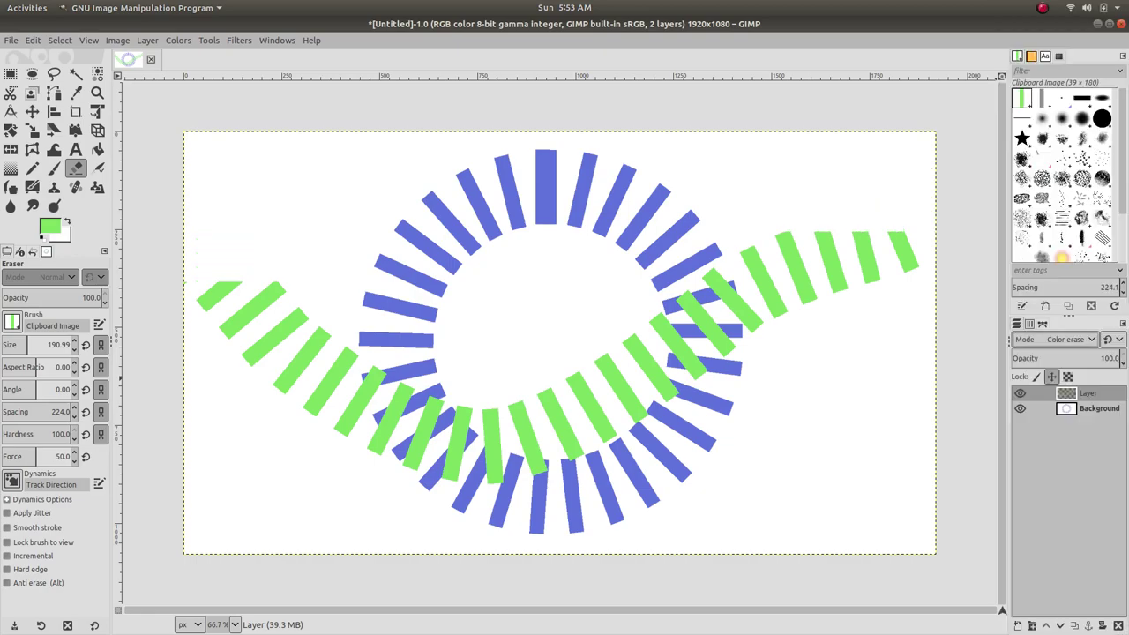
click(1073, 340)
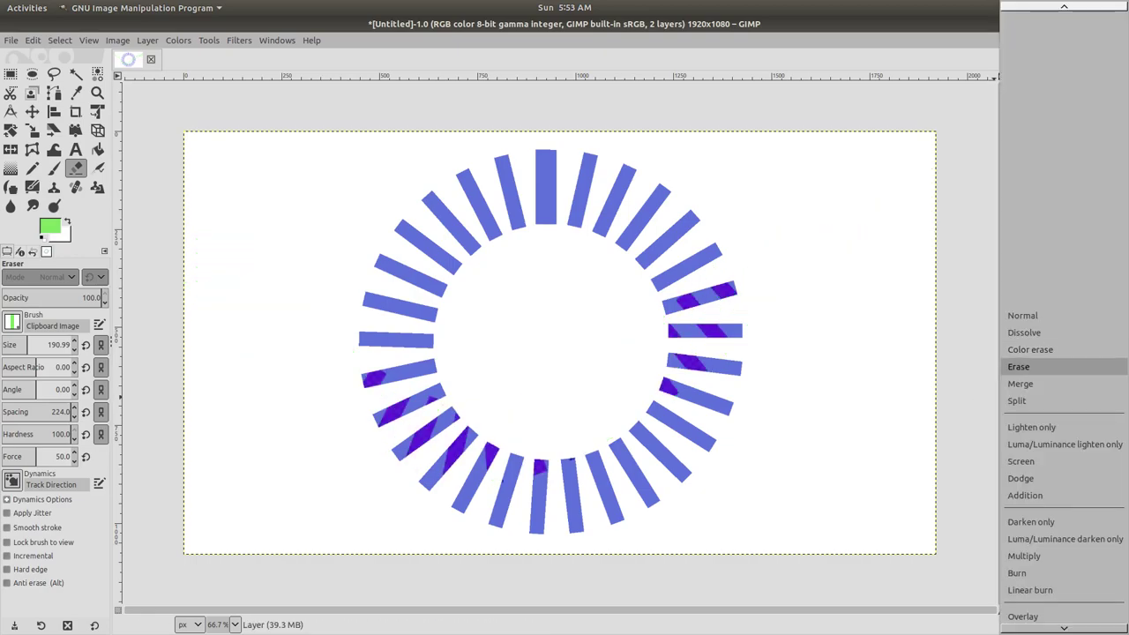
click(1027, 365)
Try the Merge and Split blend modes on the green bars' layer and set its mode to Lighten only.
click(1072, 339)
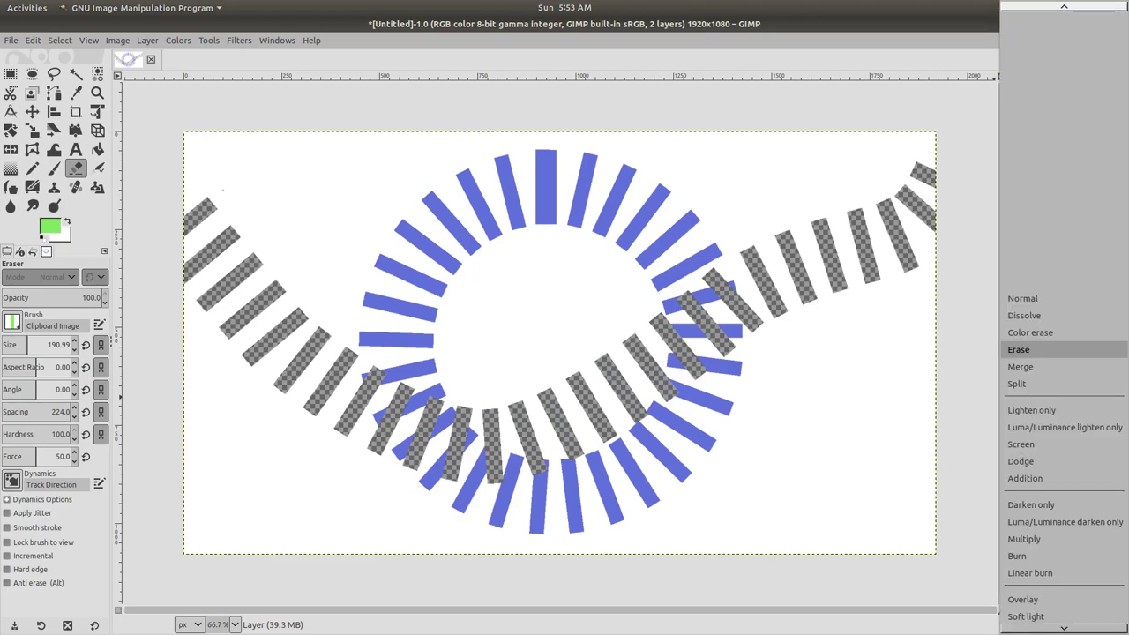
click(1028, 298)
click(1073, 340)
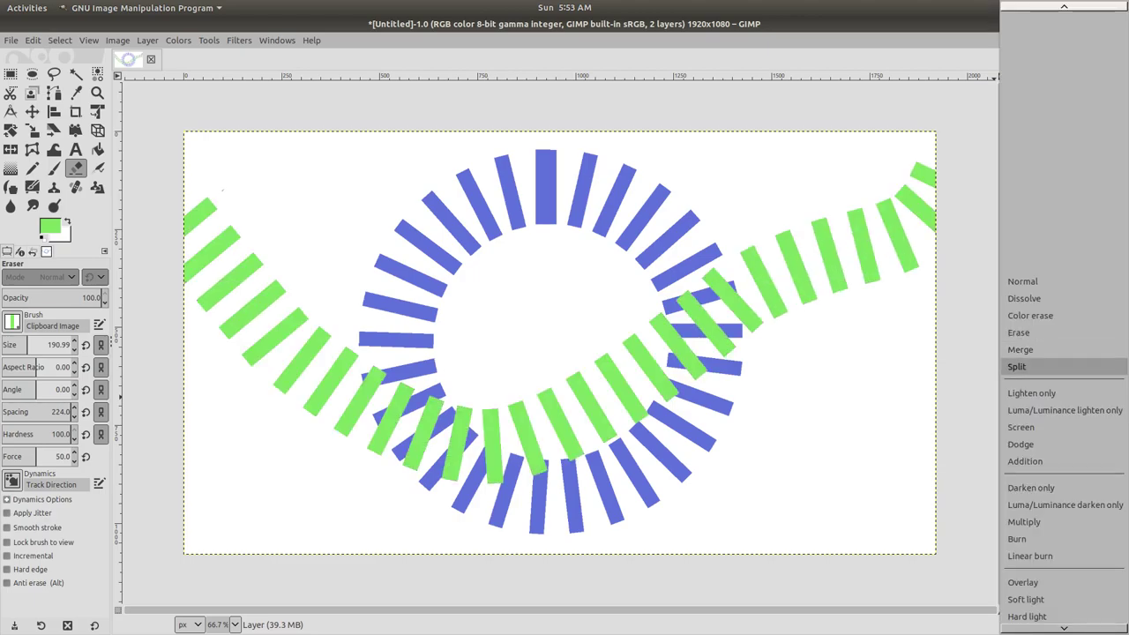
click(1028, 366)
click(1056, 339)
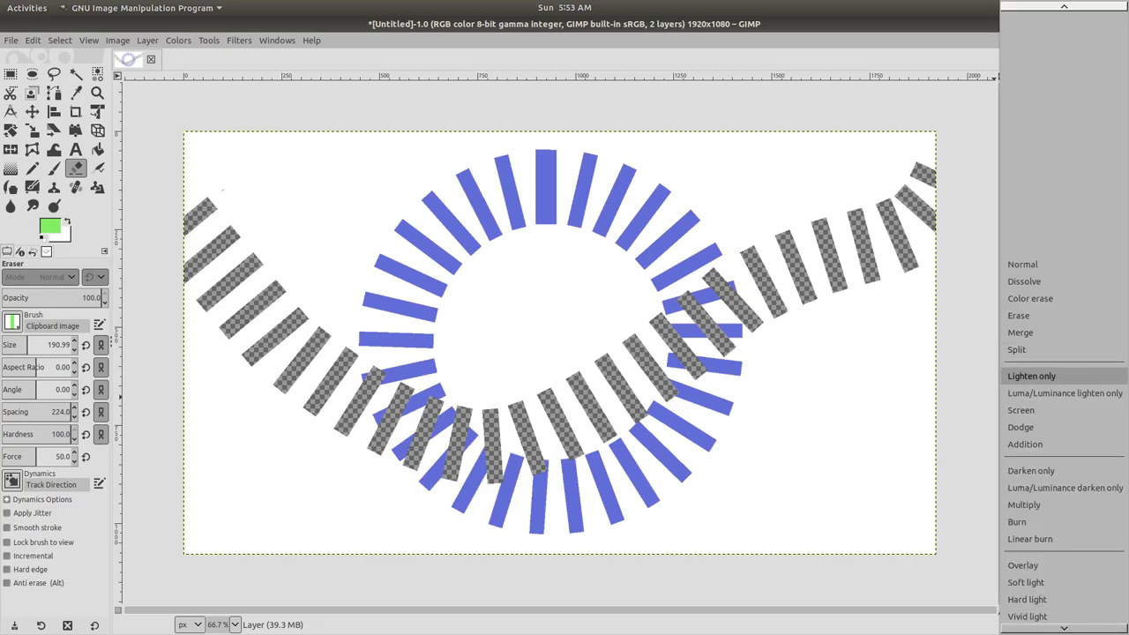
click(971, 376)
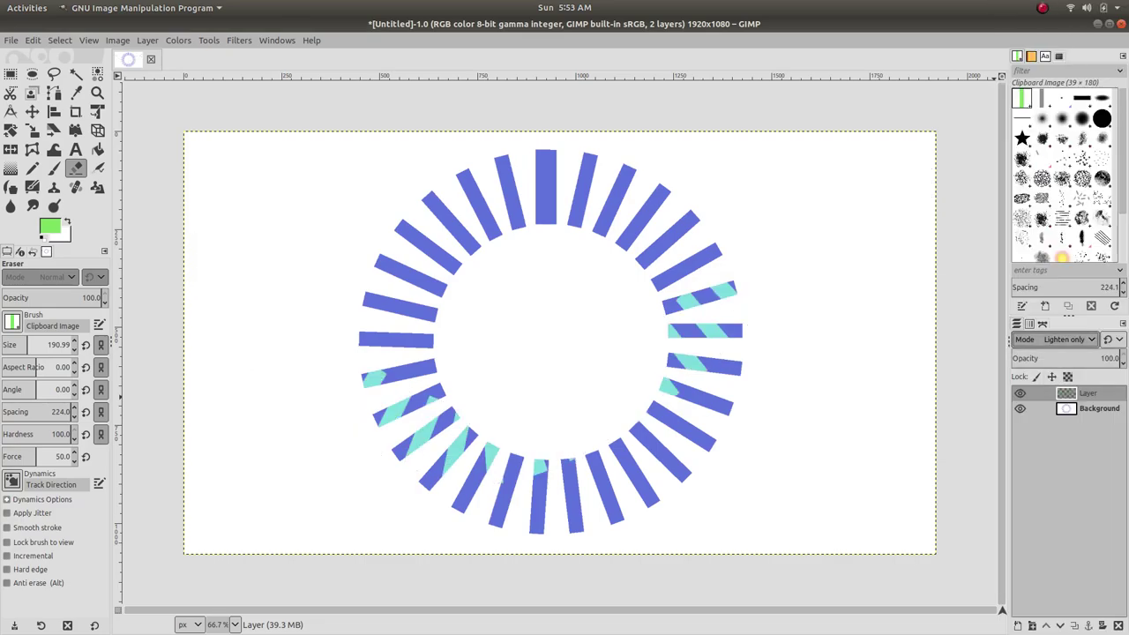
Set the green bars' layer to Luma lighten only and reposition it over different parts of the blue ring with the Move tool.
click(1055, 339)
click(1058, 367)
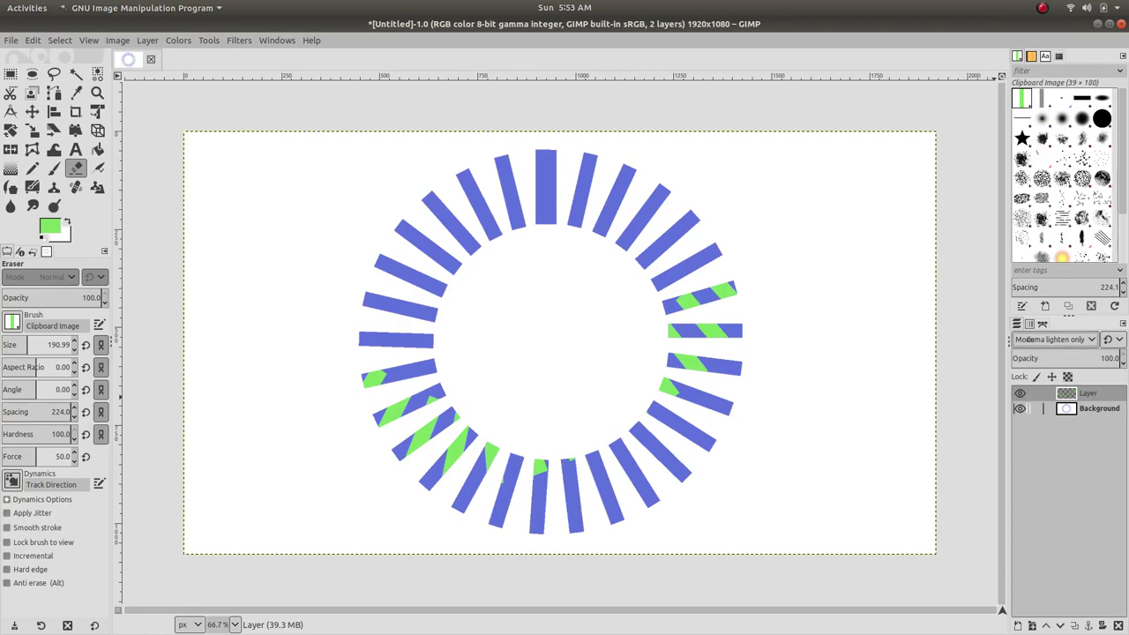
click(32, 111)
mouse_move(559, 341)
mouse_down()
mouse_move(596, 399)
mouse_move(573, 252)
mouse_move(579, 195)
mouse_up()
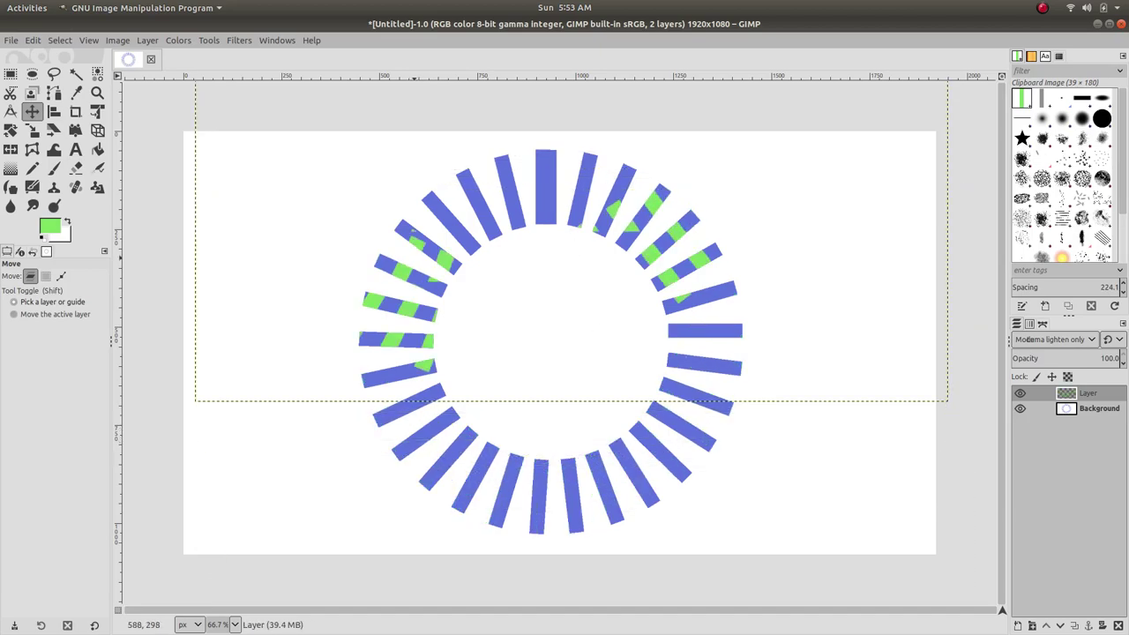
drag(414, 248, 422, 220)
drag(421, 219, 471, 470)
key(ctrl+z)
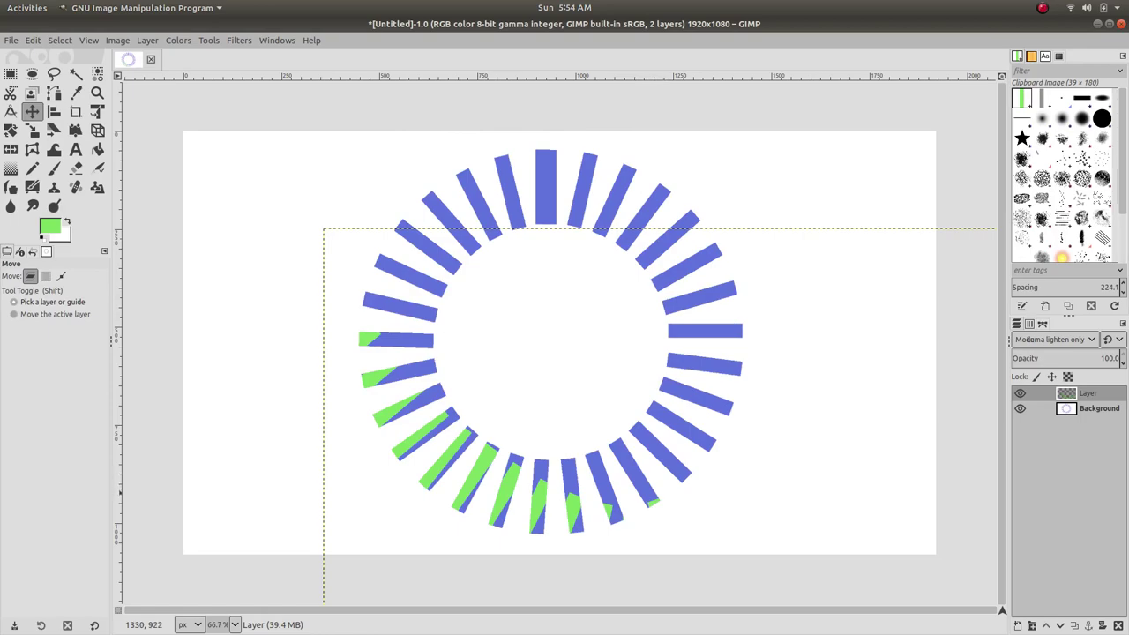
drag(767, 402, 739, 374)
key(ctrl+z)
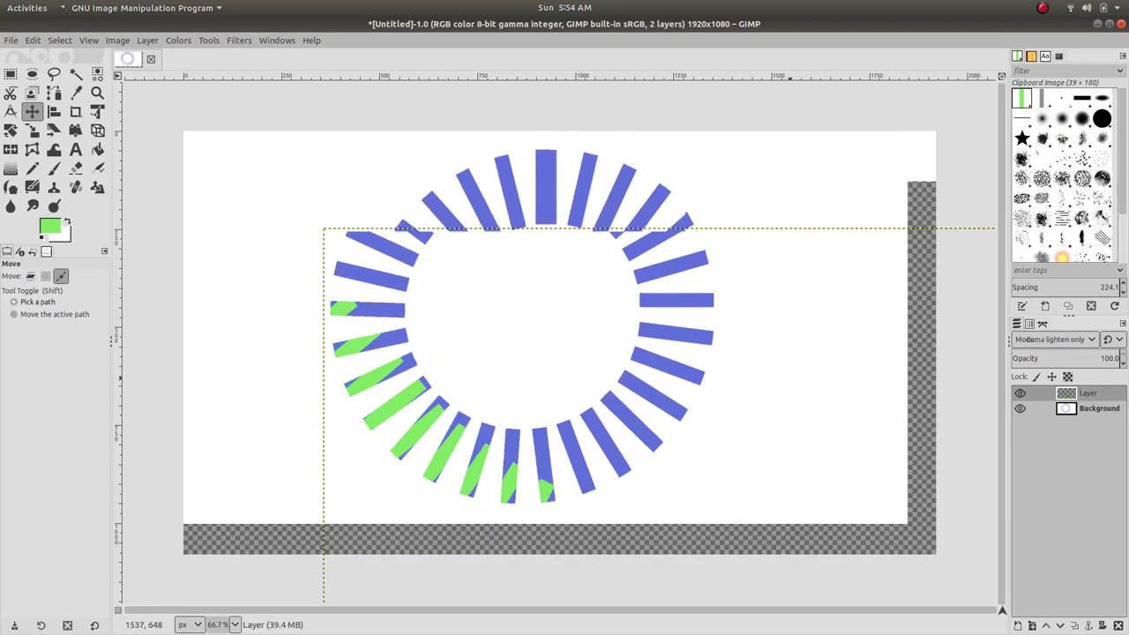
drag(315, 449, 294, 417)
key(ctrl+z)
drag(440, 478, 426, 454)
key(ctrl+z)
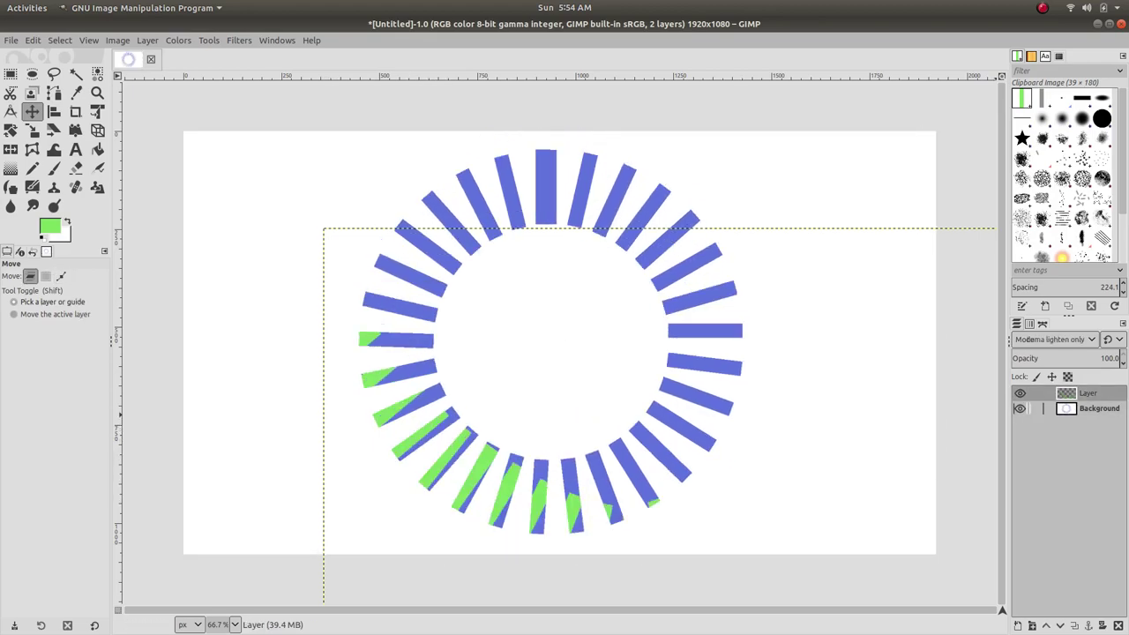
Reselect the green bars' layer and move it back so its bars overlap the left and right sides of the blue ring.
click(1088, 408)
click(1088, 393)
drag(699, 441, 574, 323)
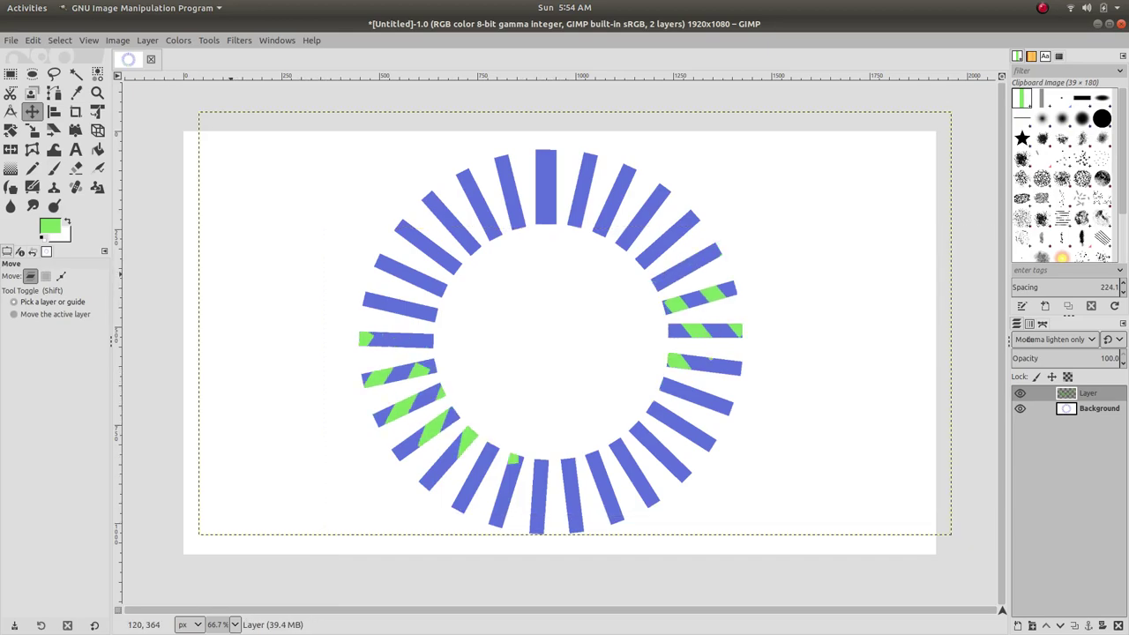